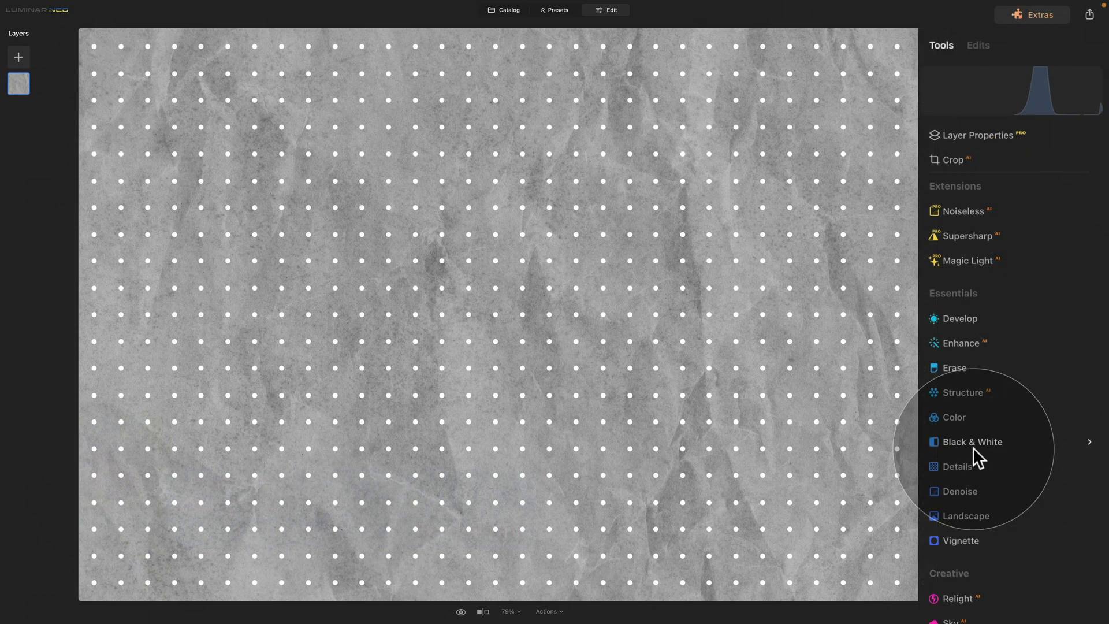
Open the Blur tool from the Creative section of the Tools panel.
scroll(977, 456, "down", 5)
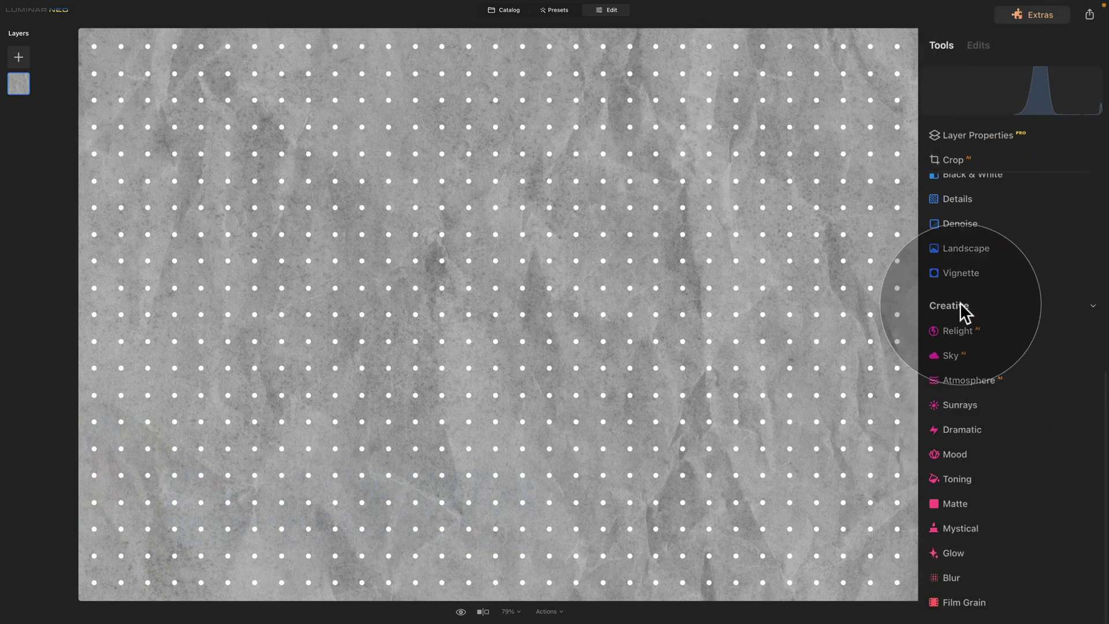
left_click(951, 577)
scroll(988, 445, "down", 3)
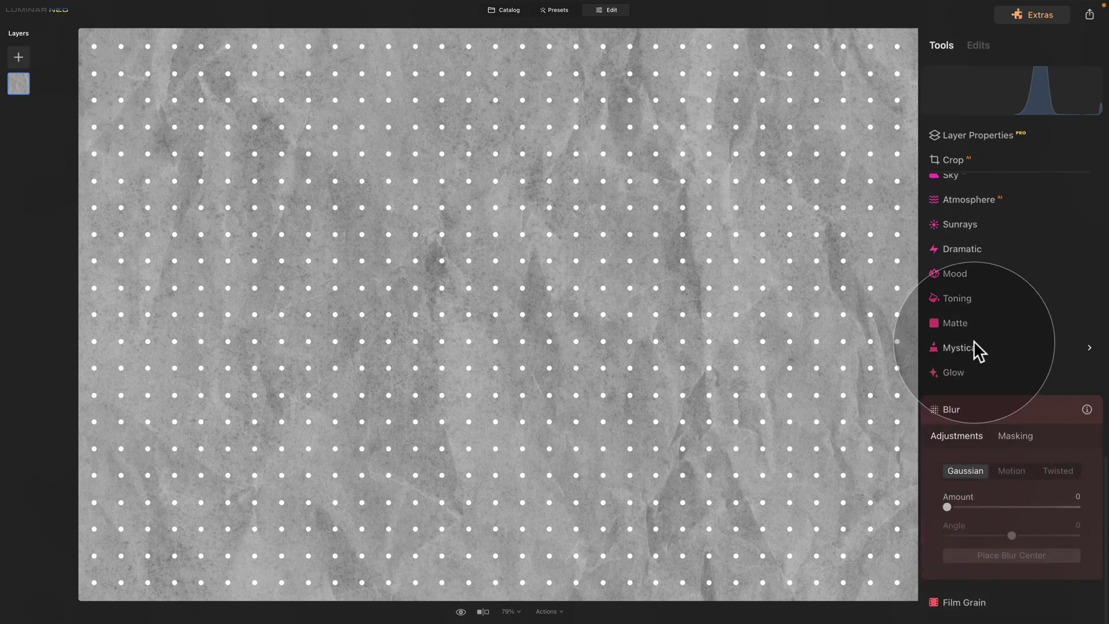
scroll(981, 352, "down", 3)
scroll(974, 176, "down", 1)
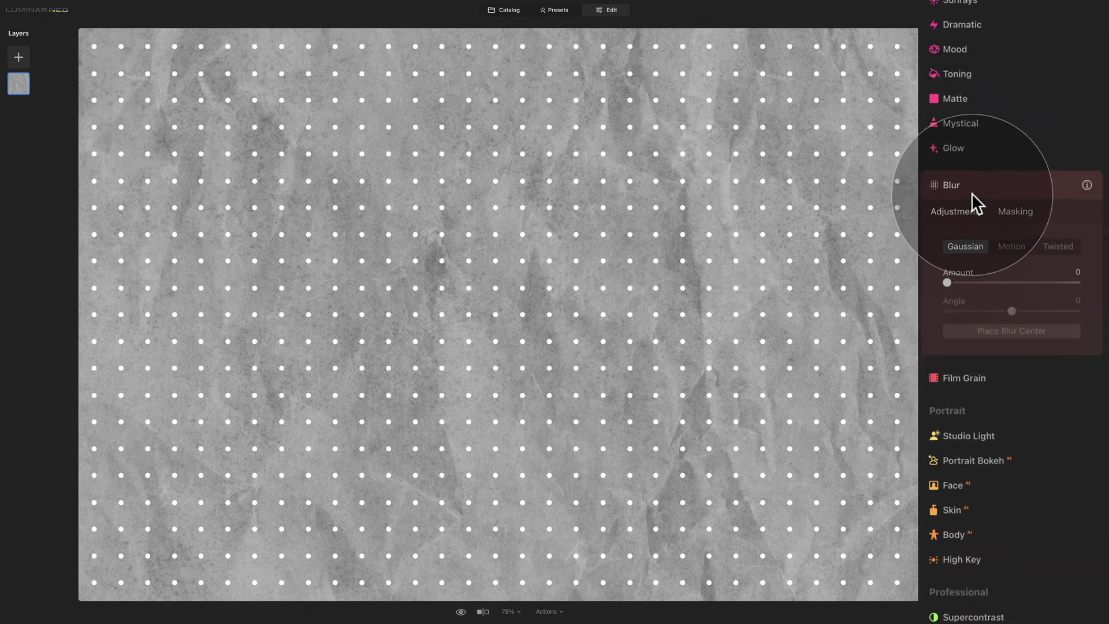
Look over Blur's Adjustments and Masking tabs, then try the Gaussian, Motion and Twisted types.
left_click(958, 214)
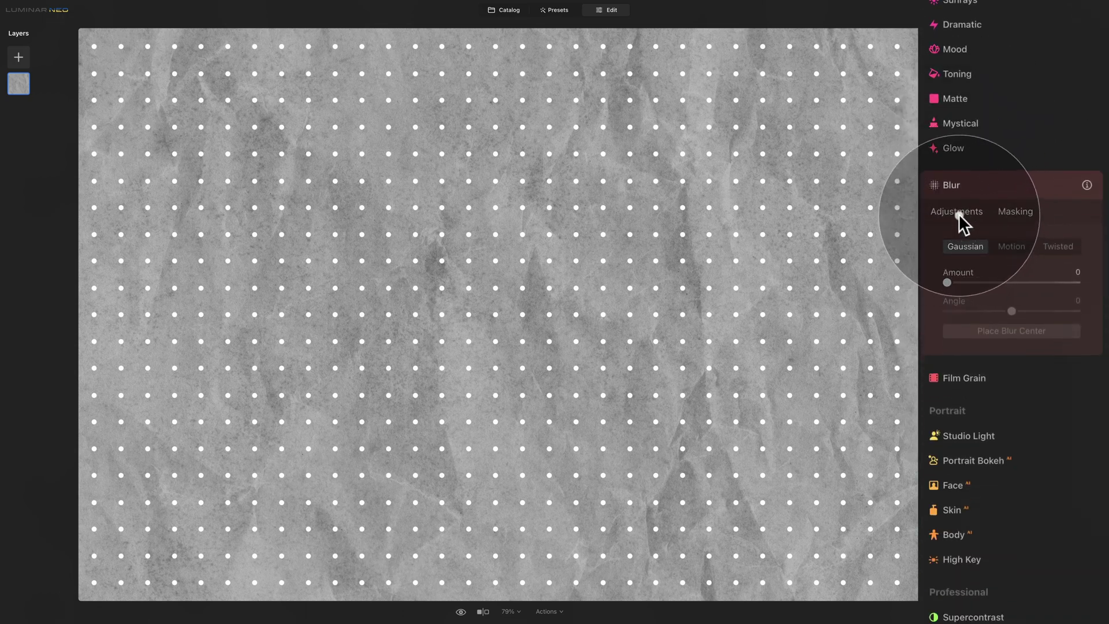
left_click(1020, 216)
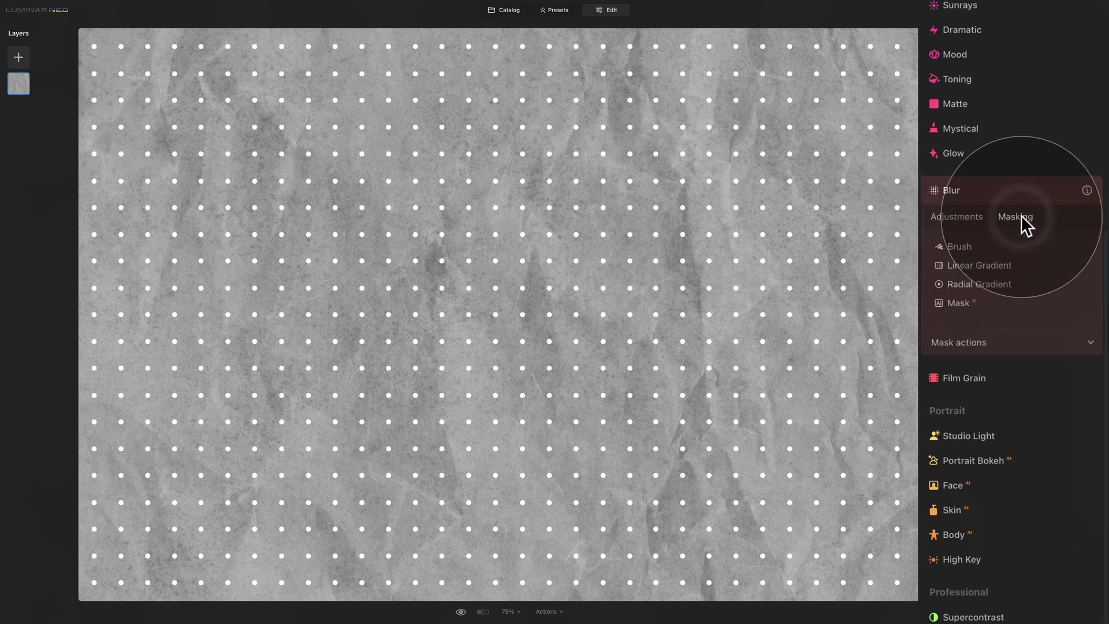
left_click(958, 217)
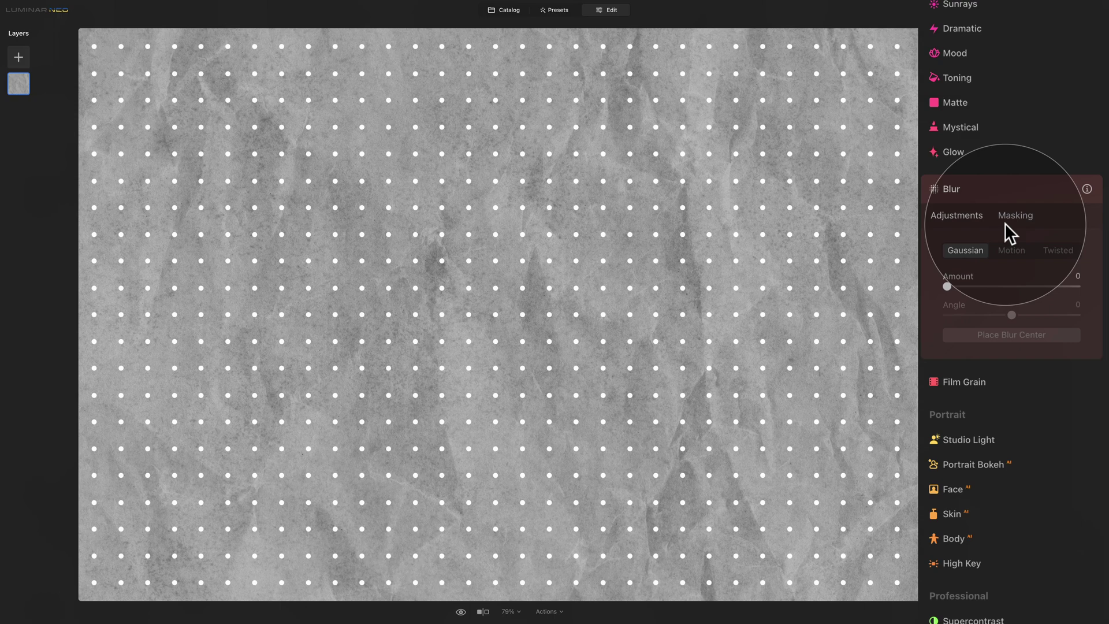
left_click(976, 255)
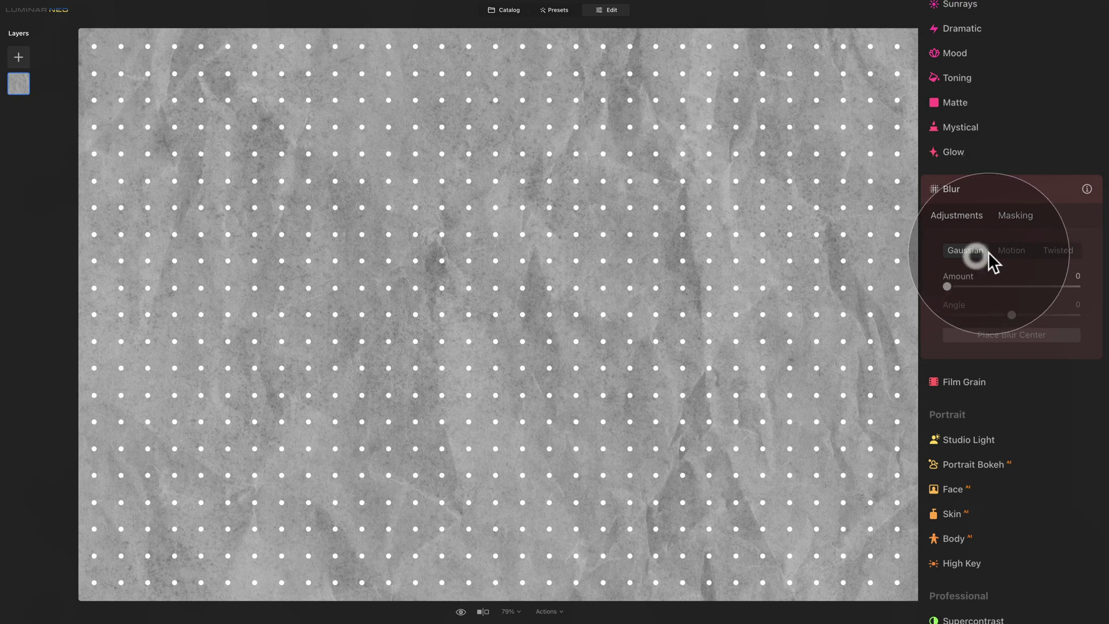
left_click(1021, 250)
left_click(1053, 254)
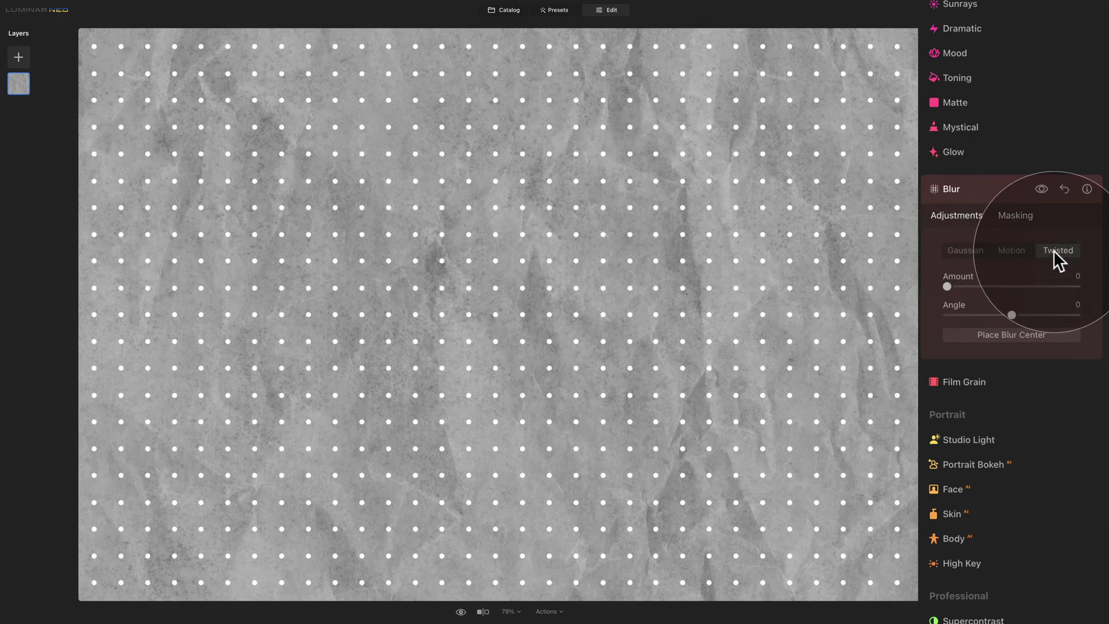
Switch the blur back to Gaussian and try out the Amount slider, resetting it to zero.
left_click(956, 254)
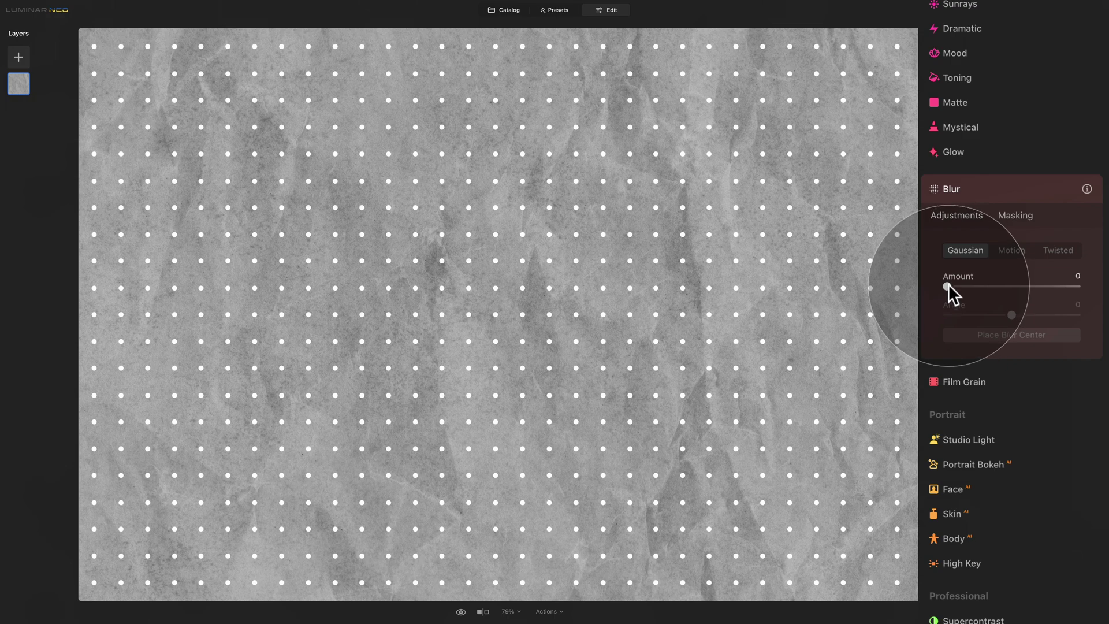
left_click_drag(948, 283, 952, 283)
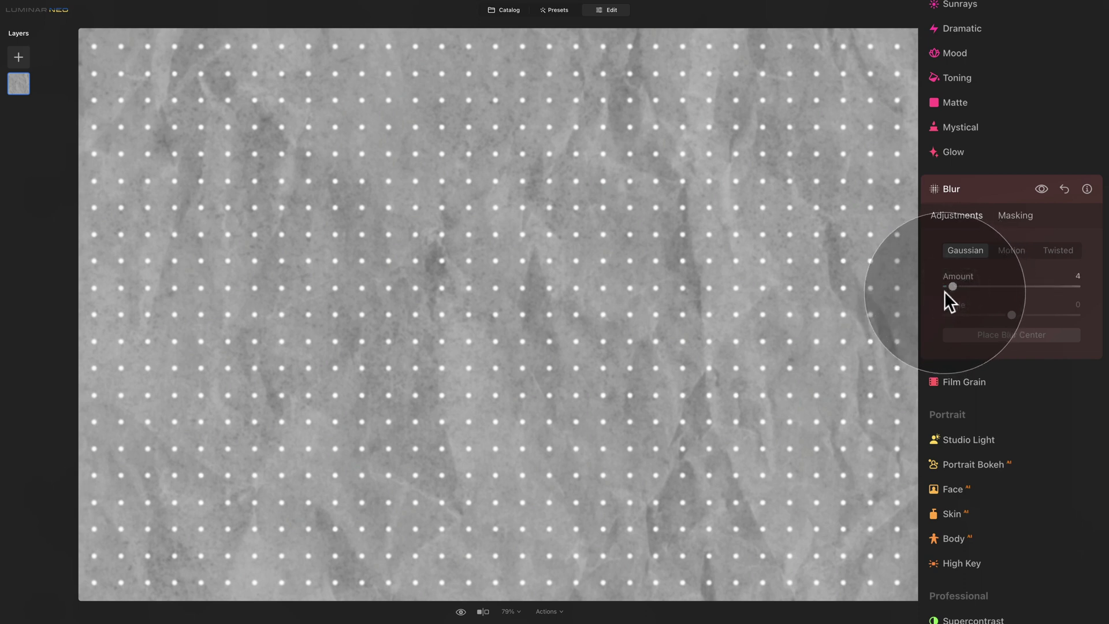
left_click_drag(951, 285, 1094, 296)
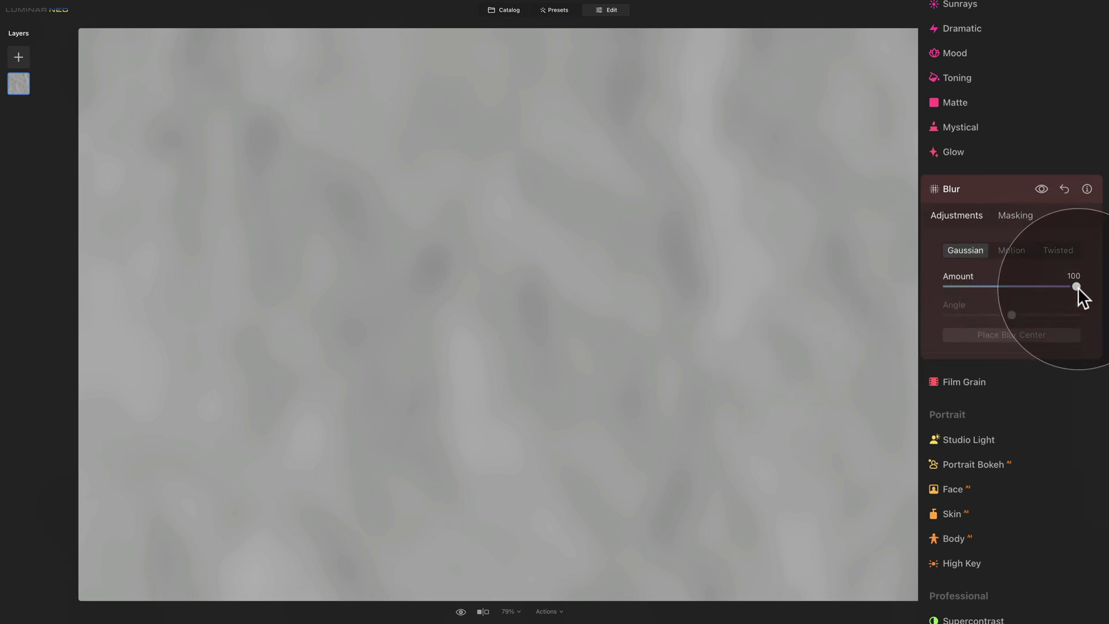
double_click(961, 276)
left_click_drag(950, 285, 966, 285)
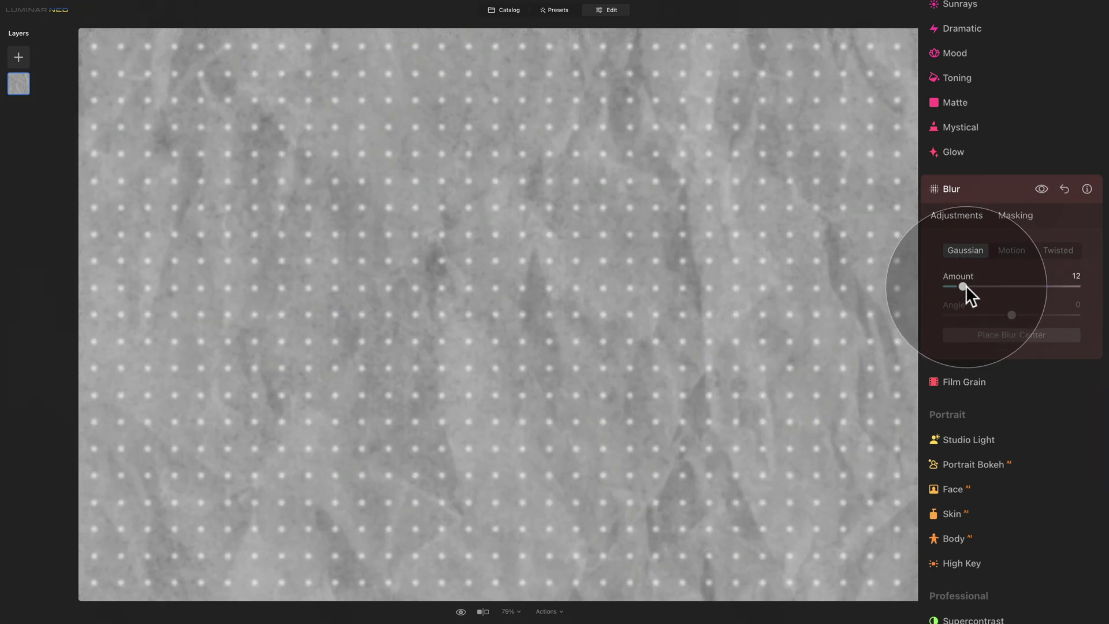
Enter 20 as the Gaussian blur Amount.
left_click(1077, 277)
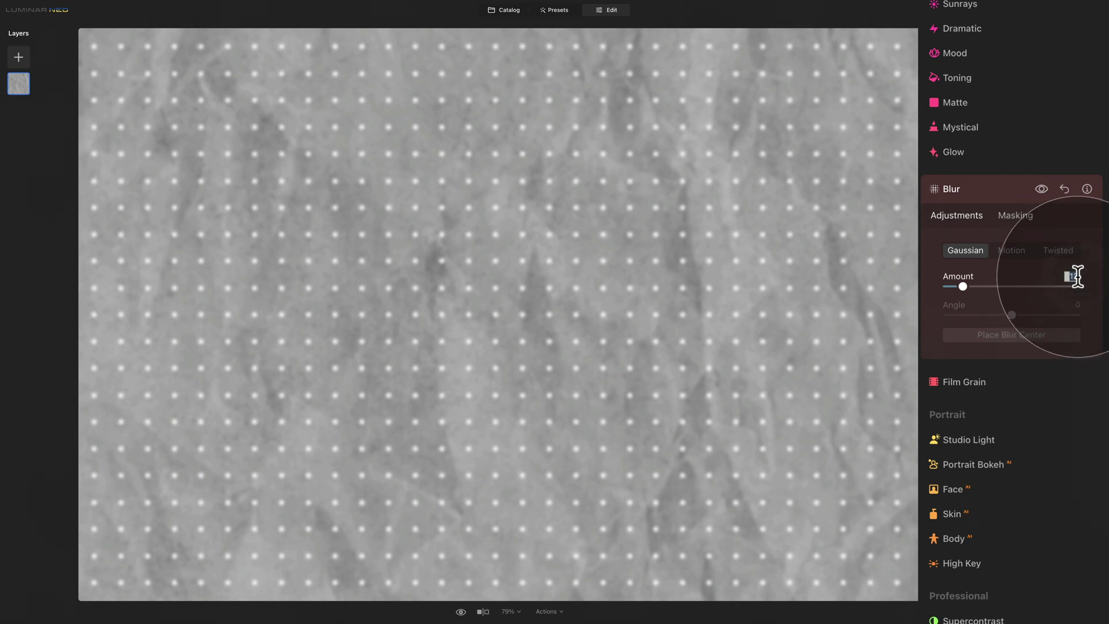
type("20")
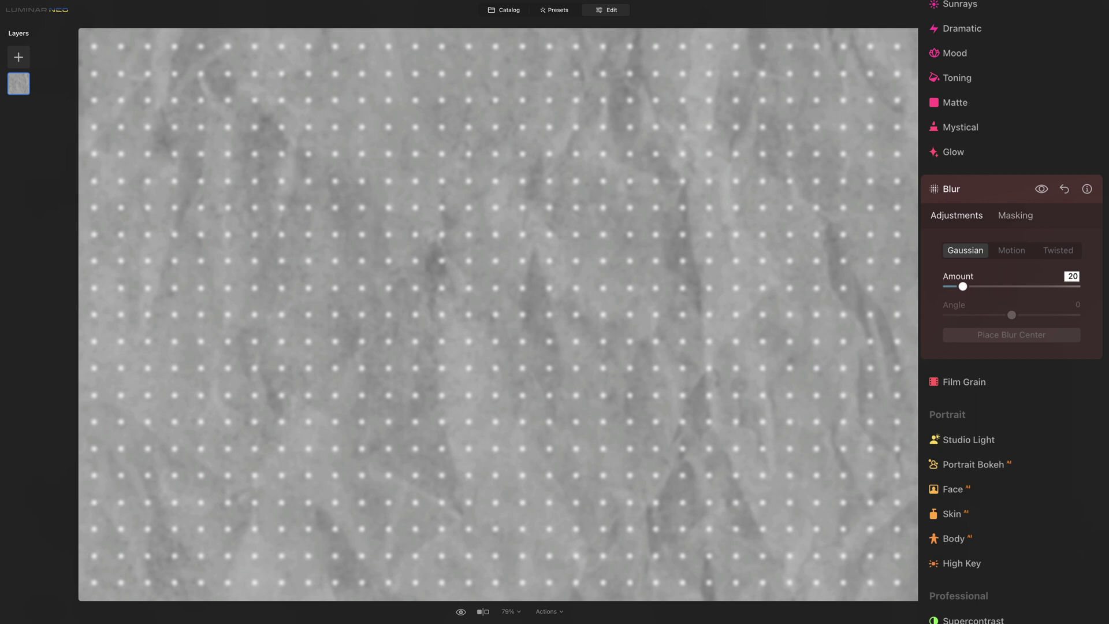
key("Return")
Open the businesswoman photo from the Catalog in Edit and select its office background layer.
left_click(511, 10)
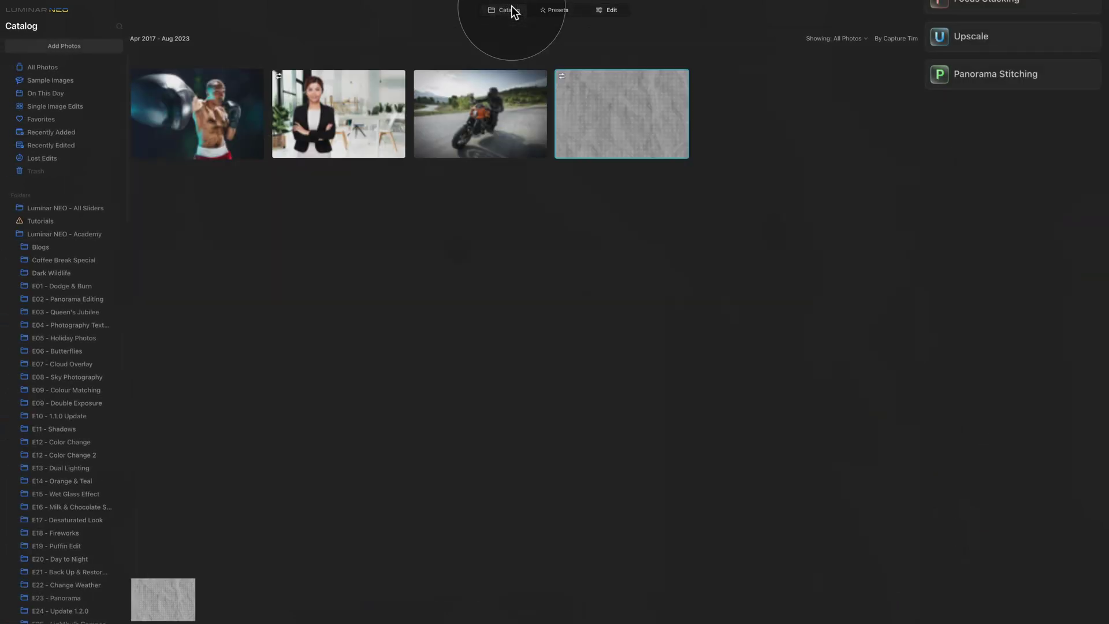
left_click(356, 119)
left_click(607, 14)
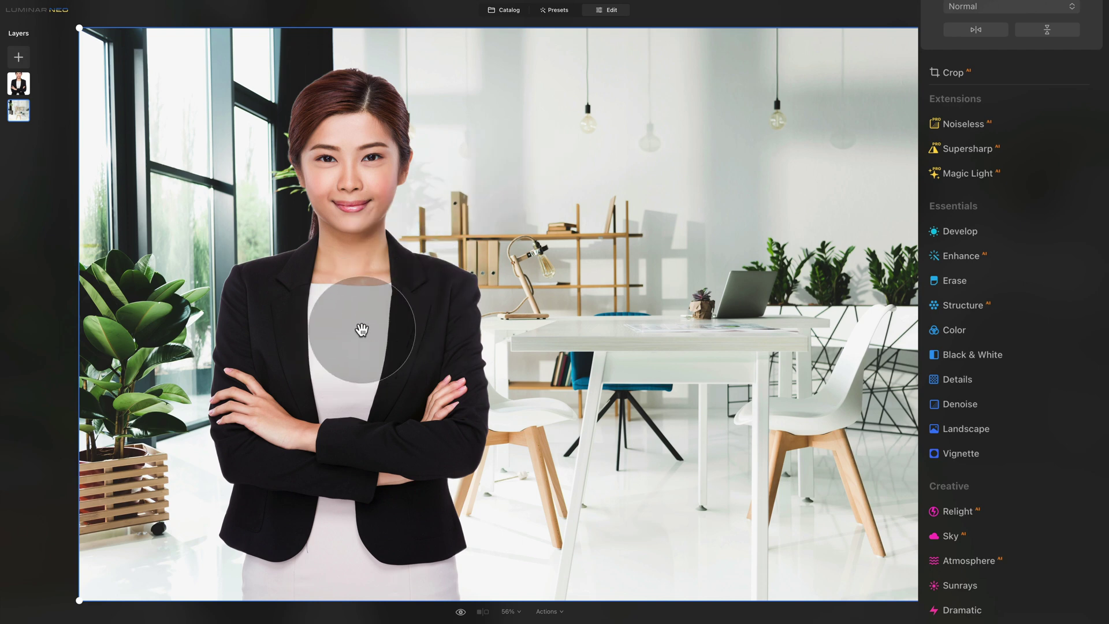
left_click(23, 87)
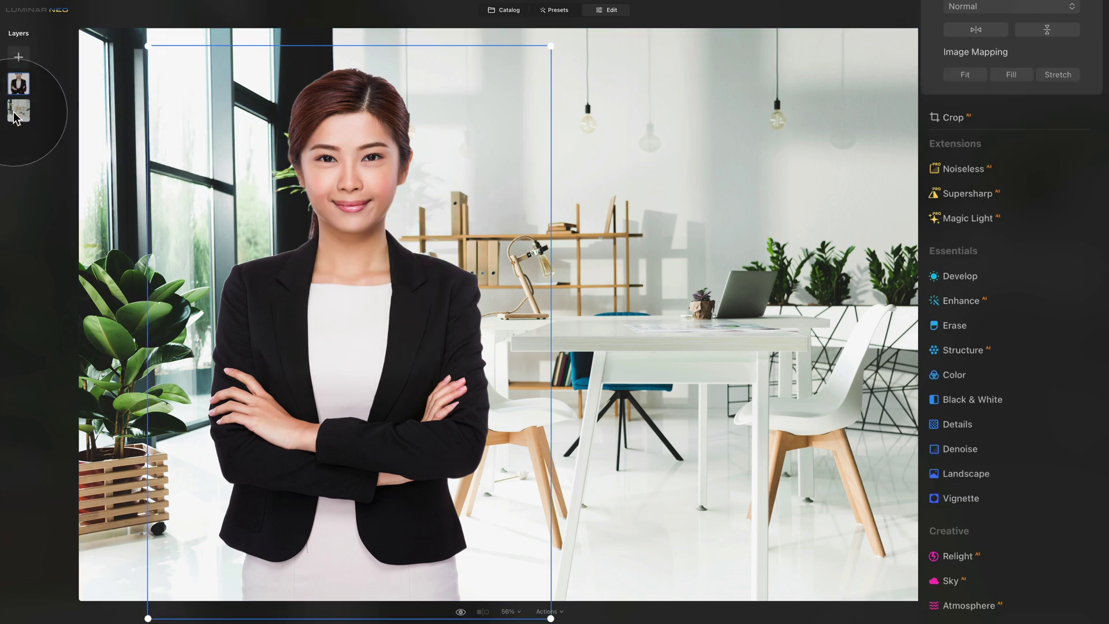
left_click(558, 198)
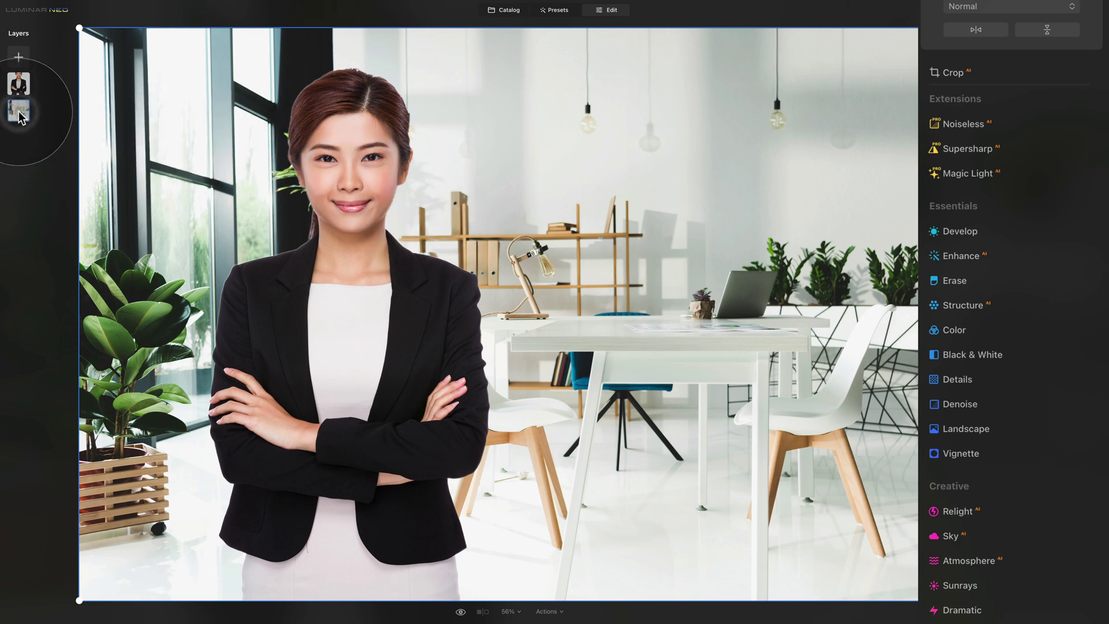
Give the office background a Gaussian blur of Amount 14, toggling it off and on to compare.
scroll(1008, 225, "down", 5)
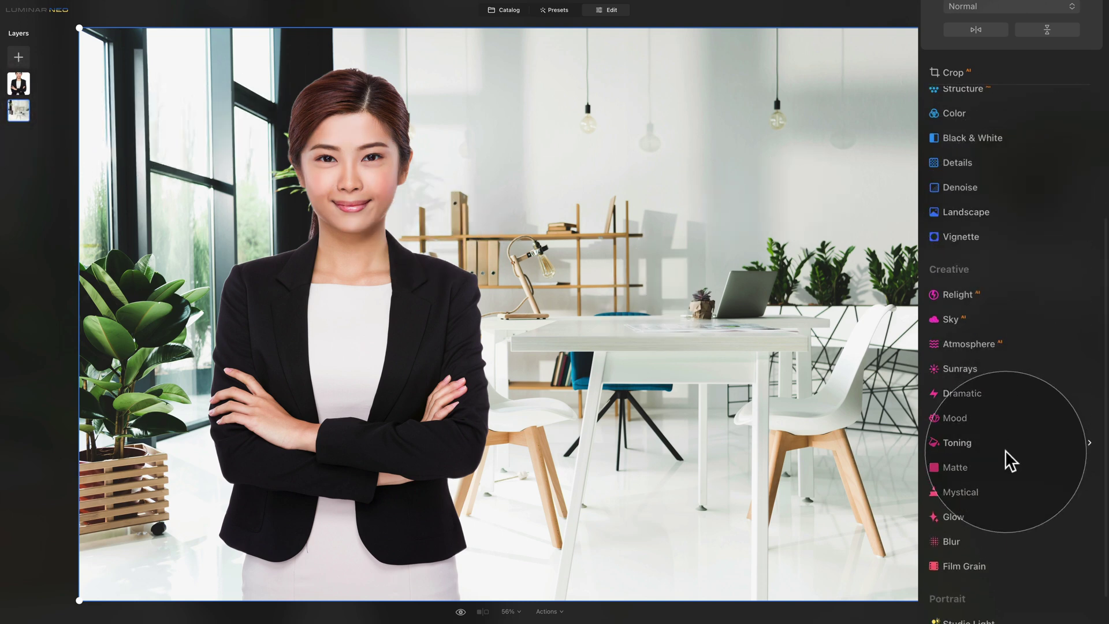
left_click(950, 543)
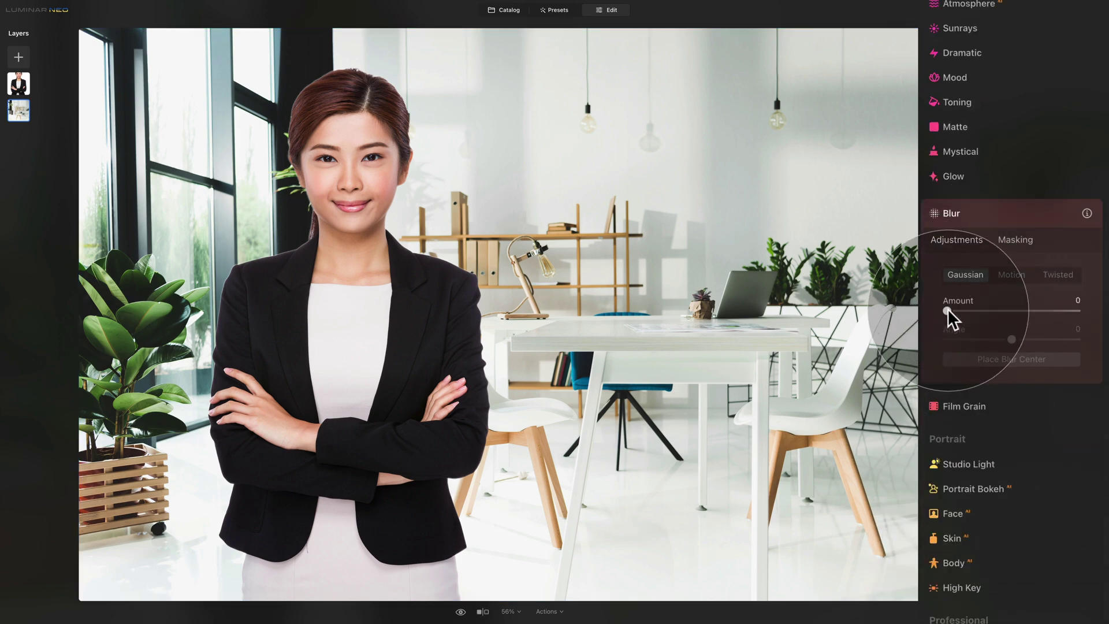
left_click_drag(946, 311, 967, 310)
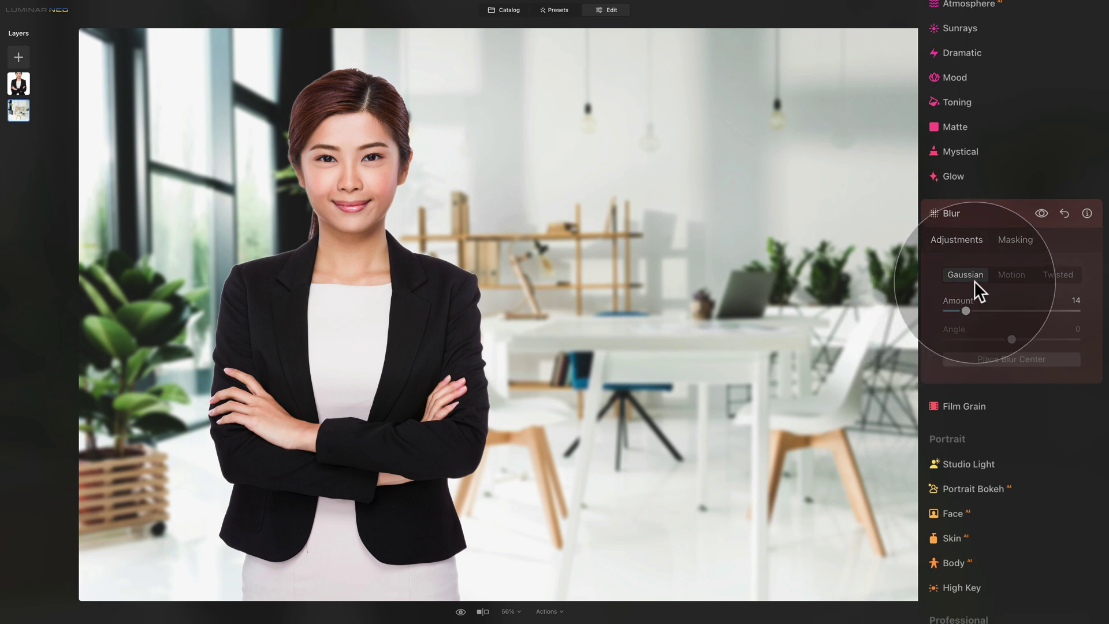
left_click(1043, 212)
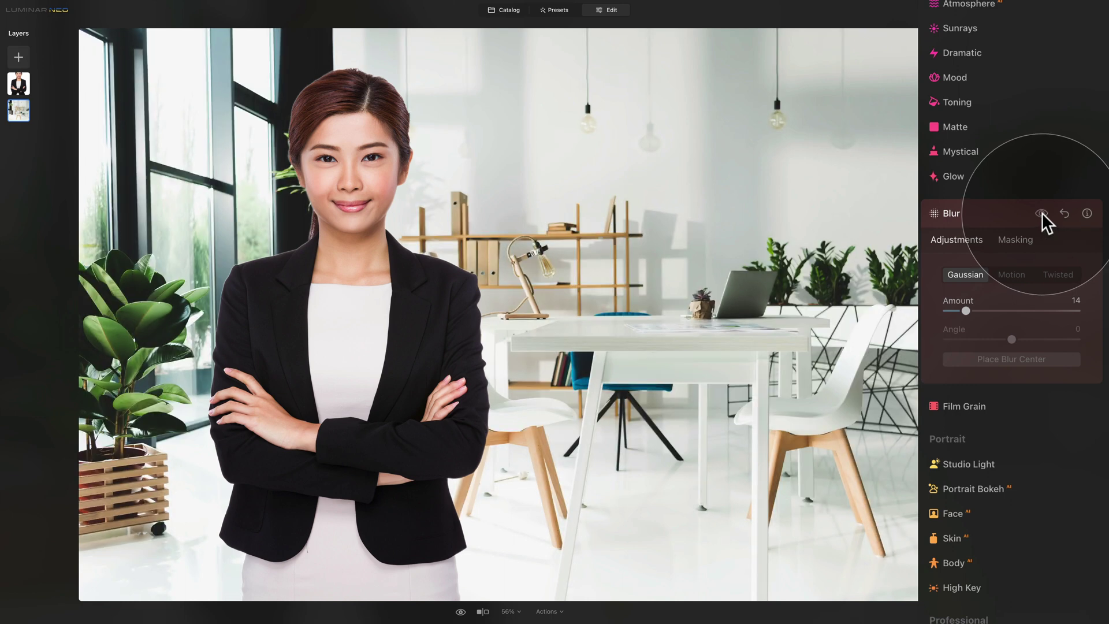
left_click(1045, 213)
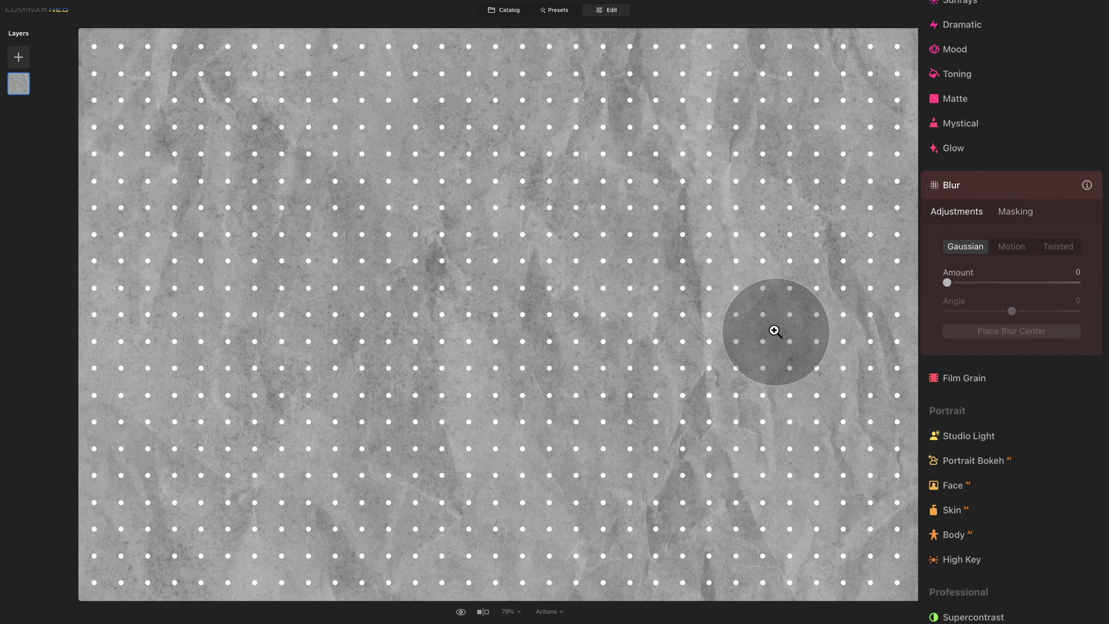
Switch the texture's blur to Motion with Amount 73 and Angle -18.
left_click(1019, 247)
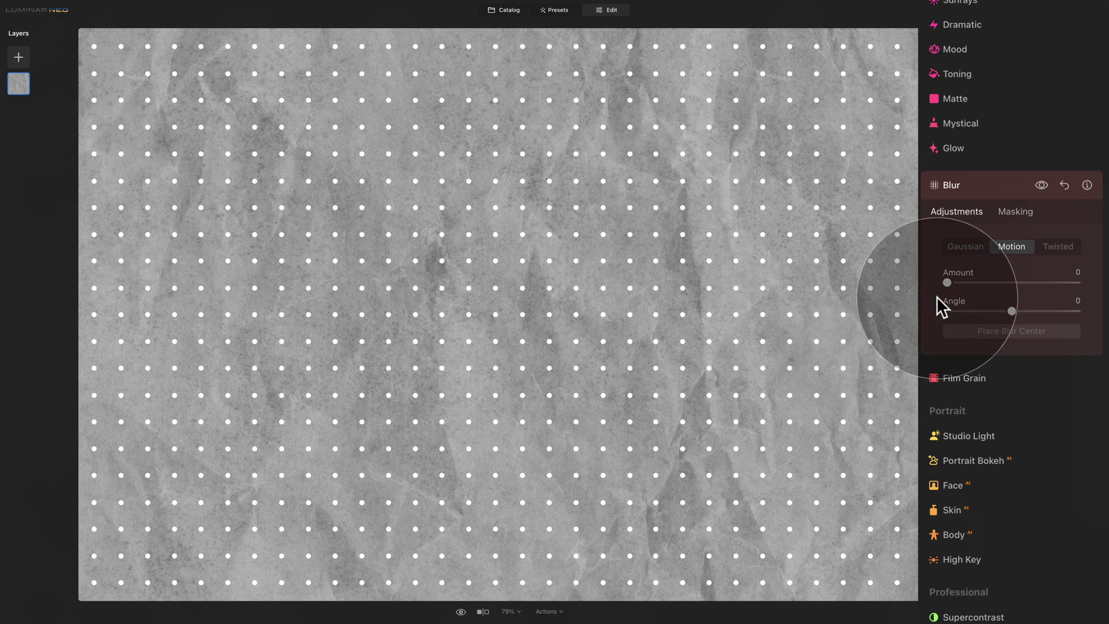
left_click_drag(947, 282, 1023, 282)
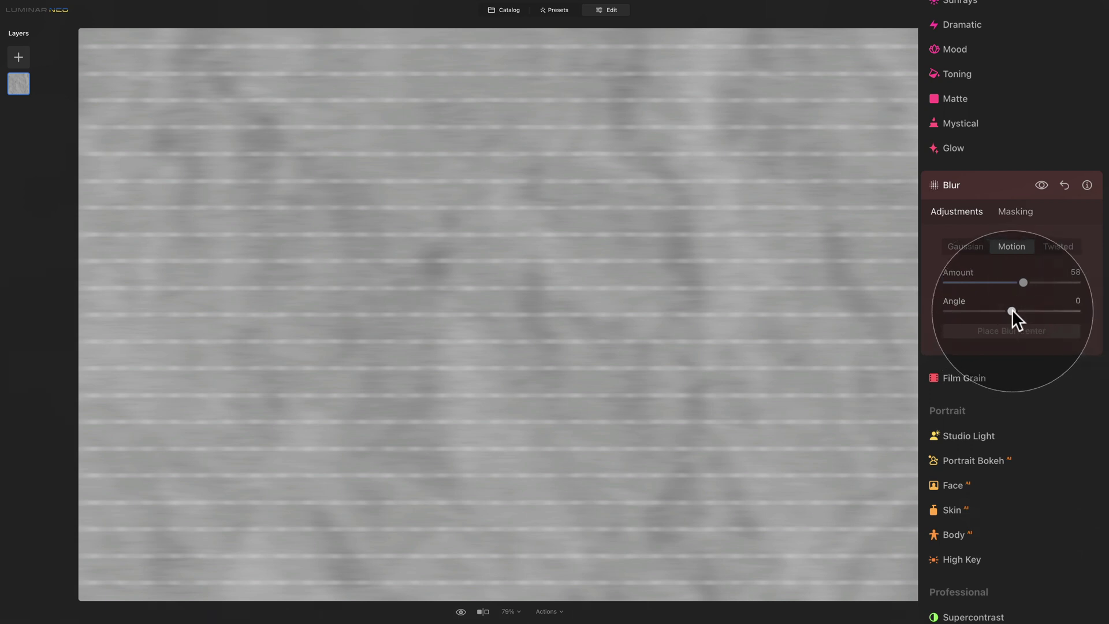
mouse_move(1011, 308)
left_mouse_down()
mouse_move(999, 309)
mouse_move(1030, 279)
mouse_move(1043, 282)
left_mouse_up()
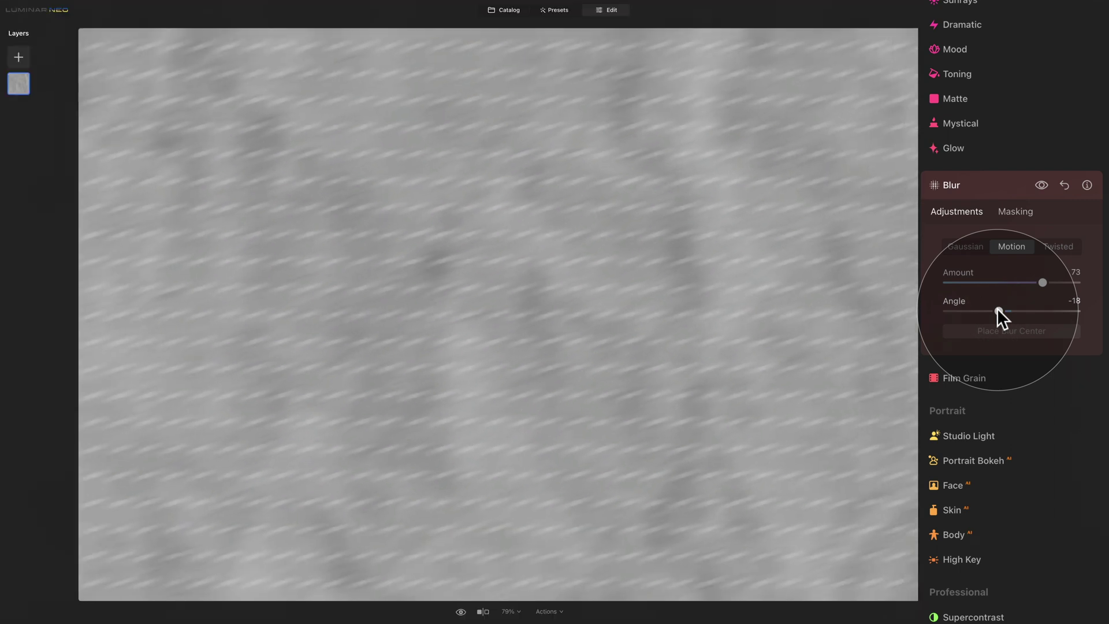
Reset the motorcycle photo's adjustments in the Catalog and open it in Edit.
left_click(506, 12)
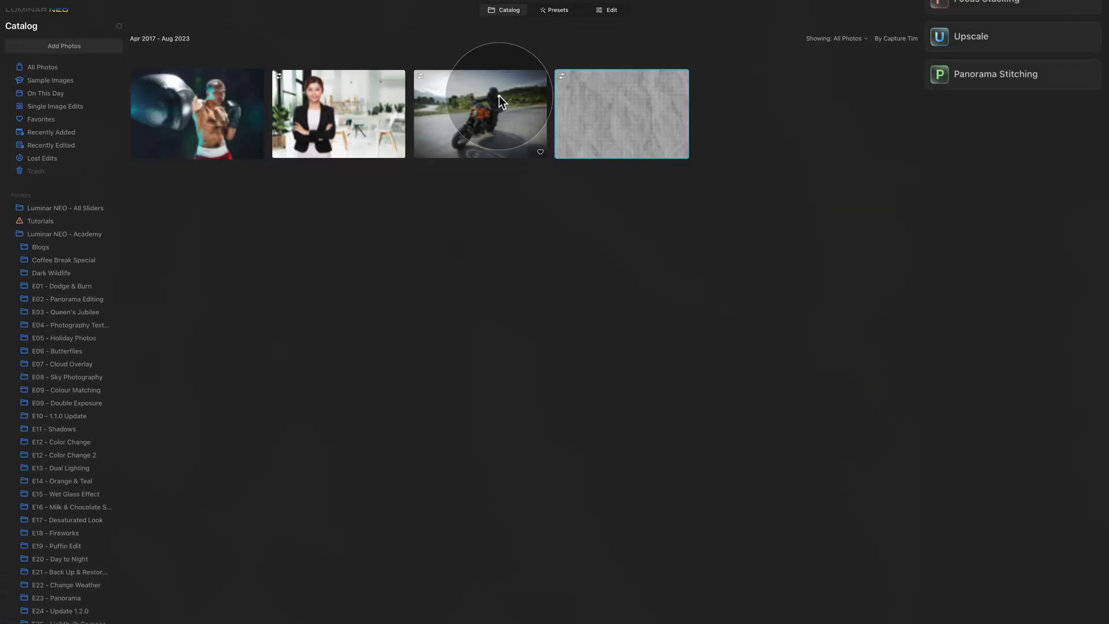
right_click(499, 96)
mouse_move(590, 147)
left_click(630, 178)
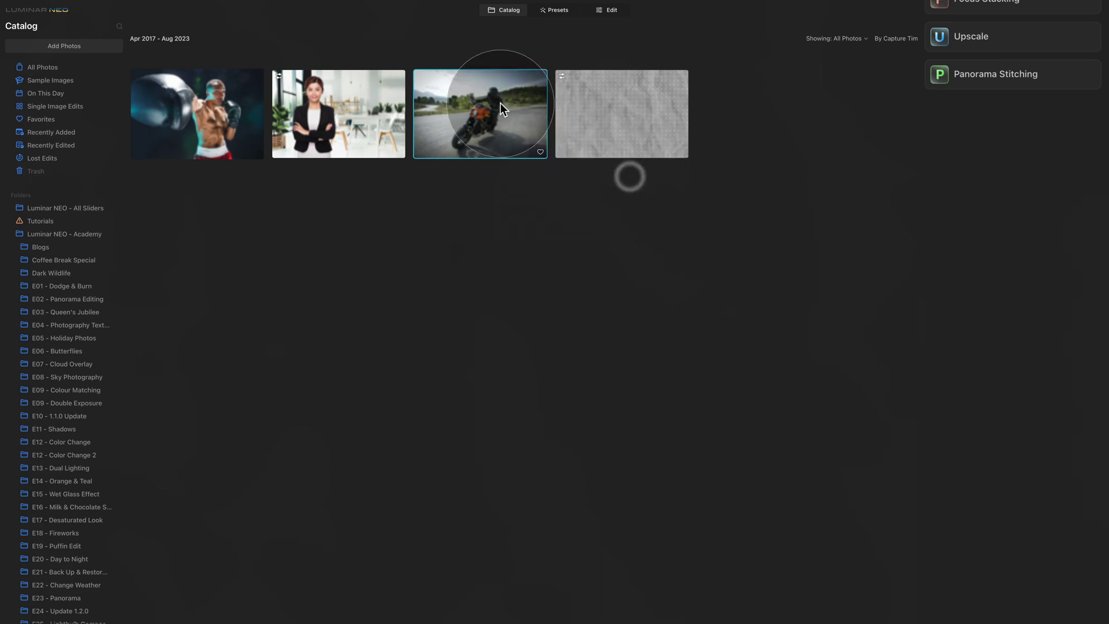
left_click(602, 8)
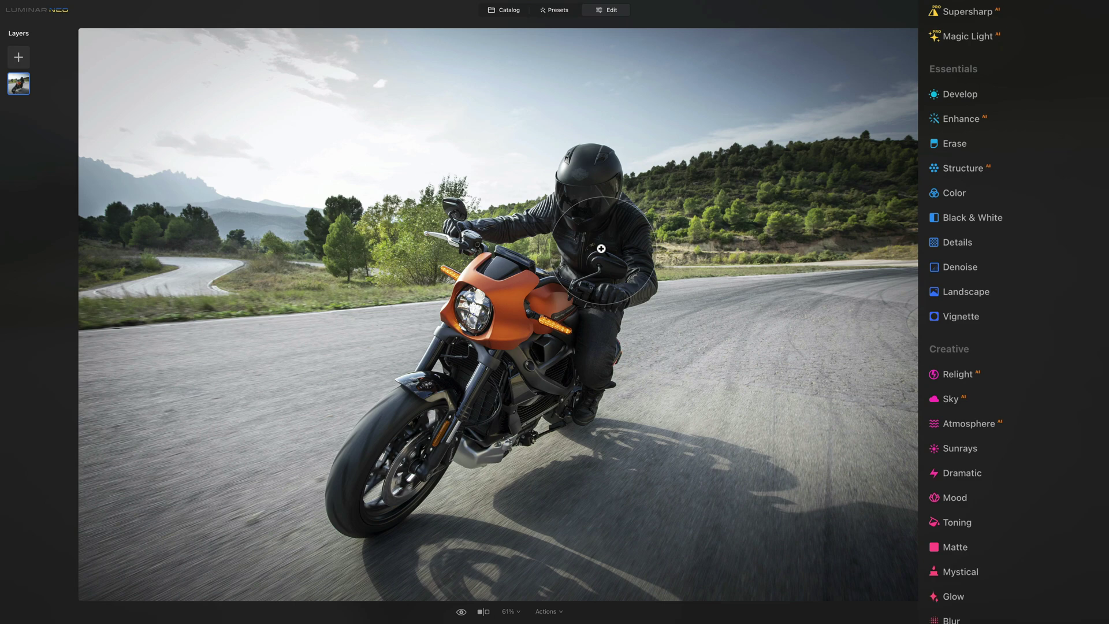
Apply a Motion blur to the motorcycle photo, settling on Amount 74 and Angle -14.
scroll(959, 462, "down", 5)
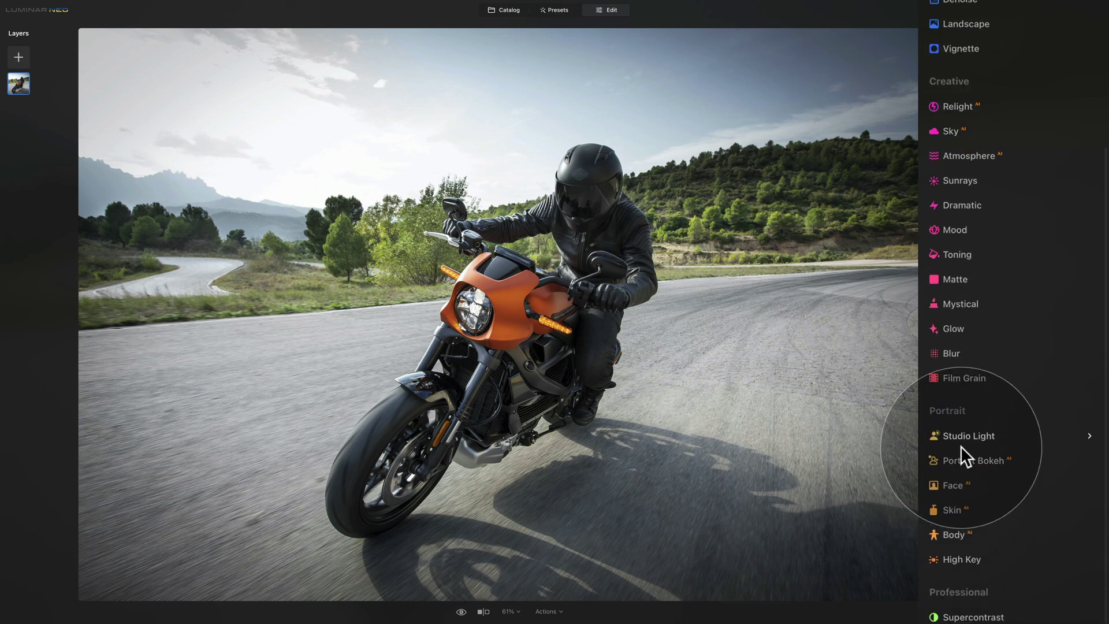
left_click(948, 345)
left_click(1006, 251)
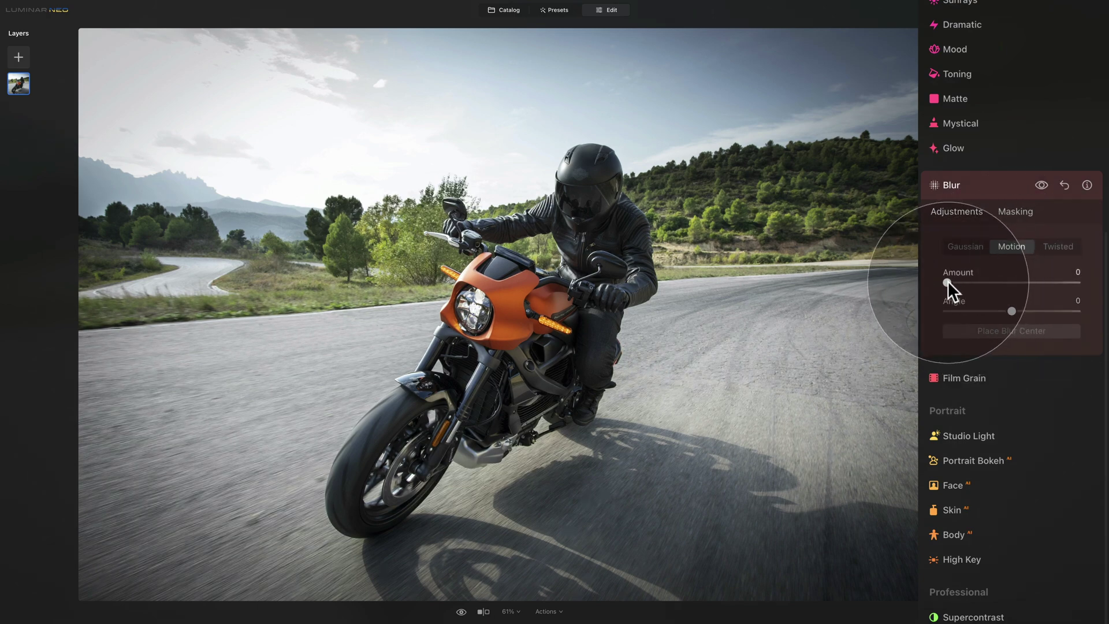
left_click_drag(947, 282, 1041, 282)
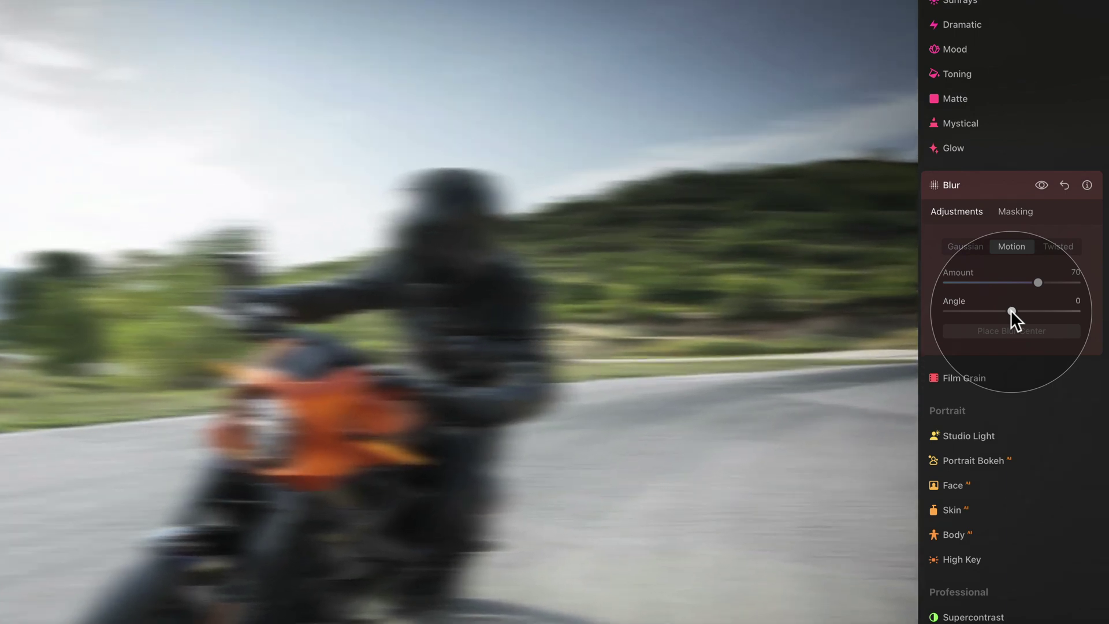
left_click_drag(1011, 310, 1008, 310)
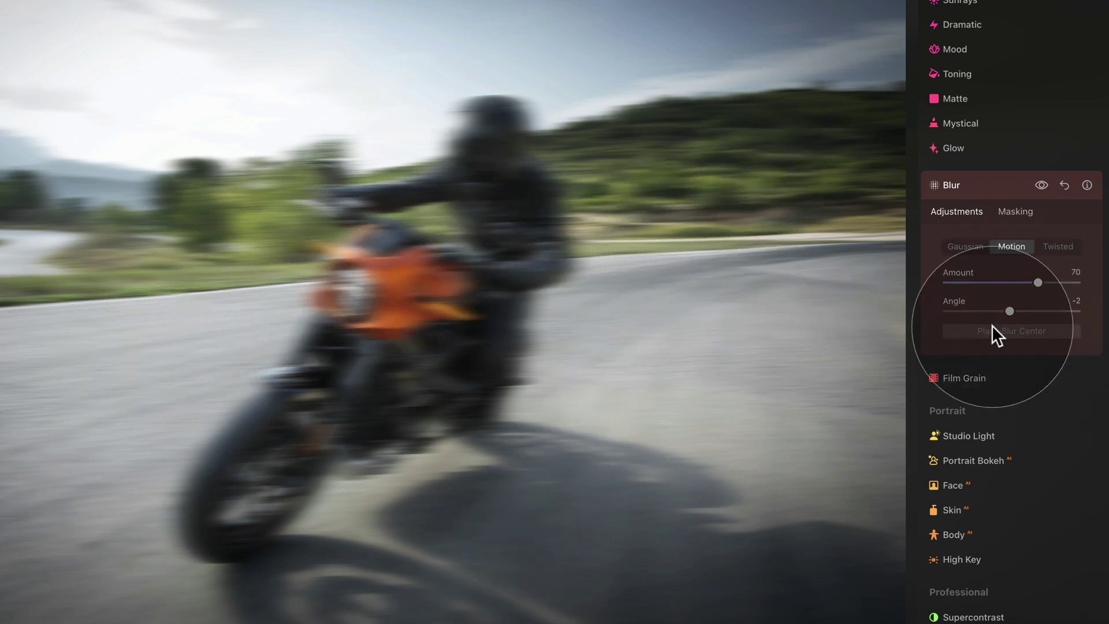
left_click_drag(1038, 283, 1003, 309)
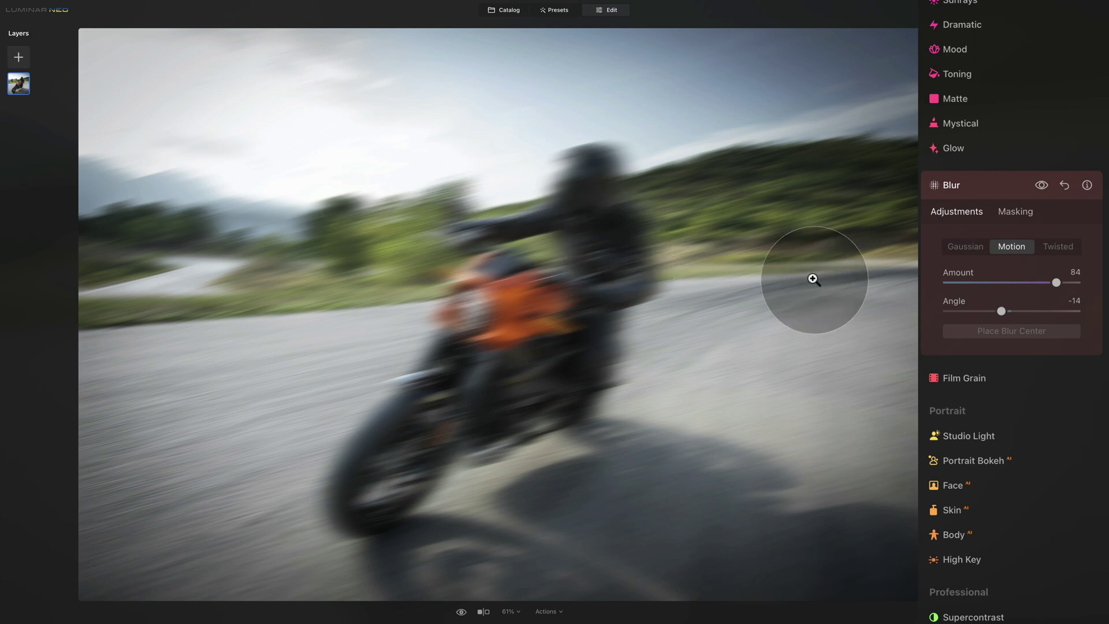
left_click_drag(1055, 282, 1044, 282)
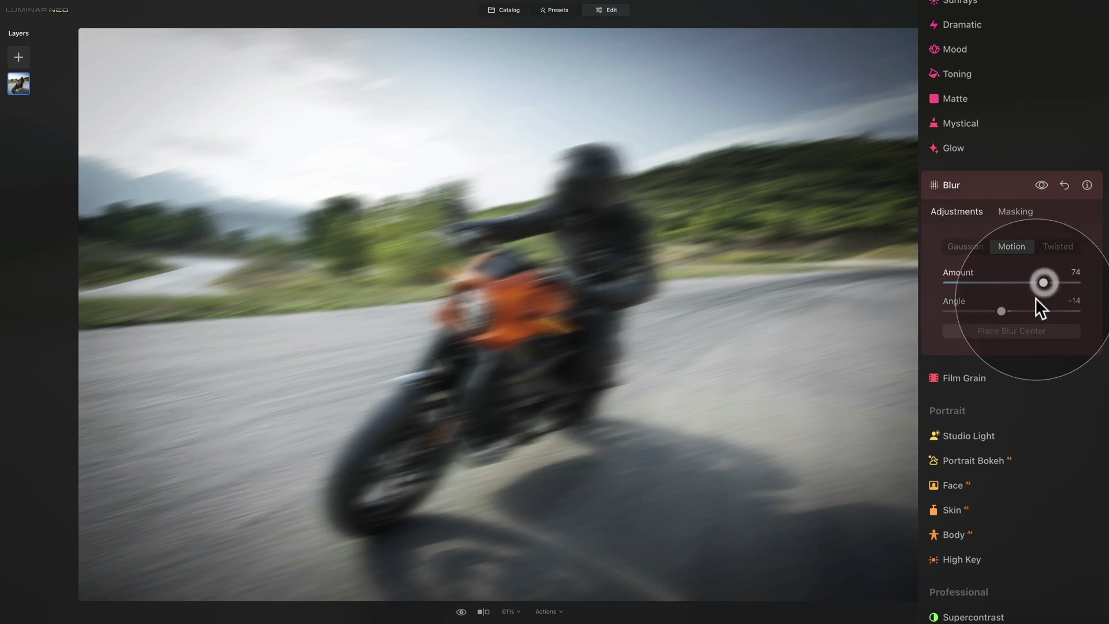
Mask the blur with Mask AI on Human and Transport, then invert it.
left_click(1015, 210)
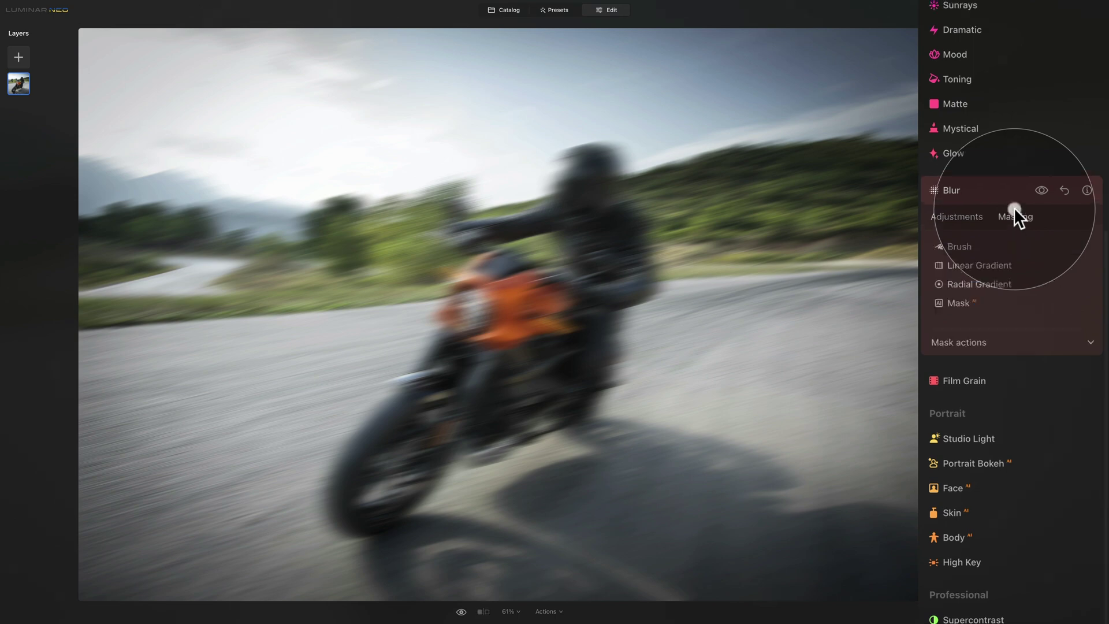
left_click(958, 303)
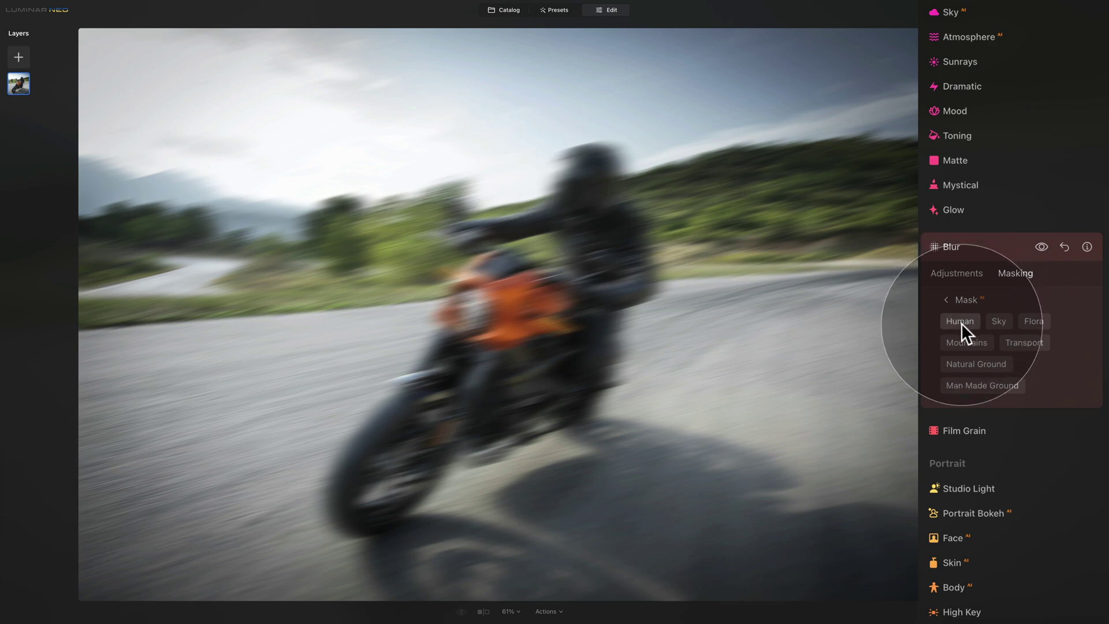
left_click(961, 323)
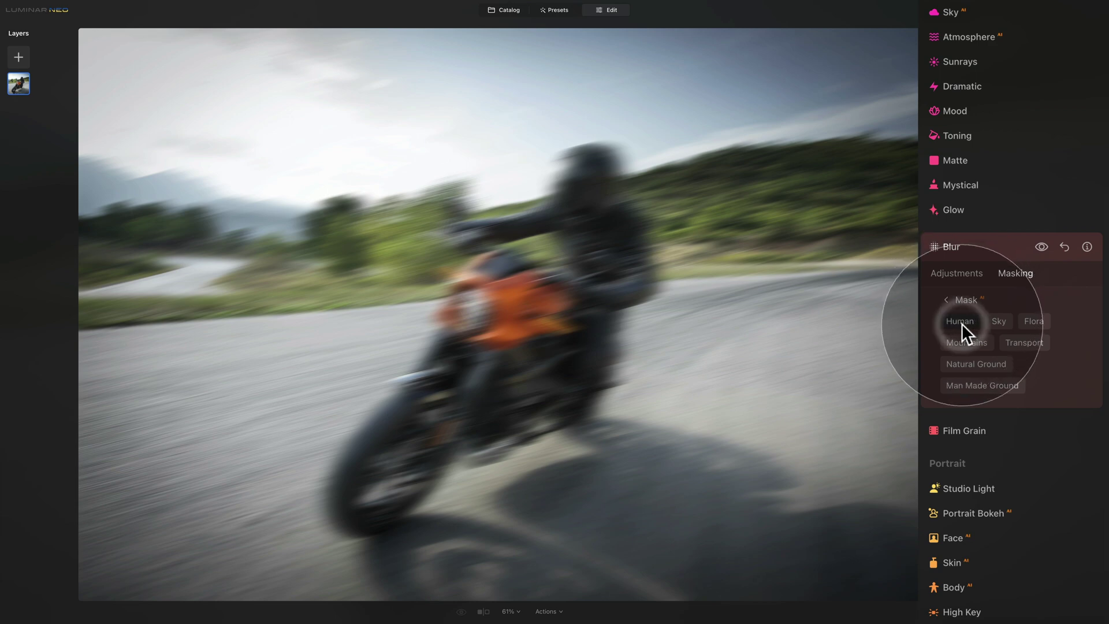
left_click(1028, 345)
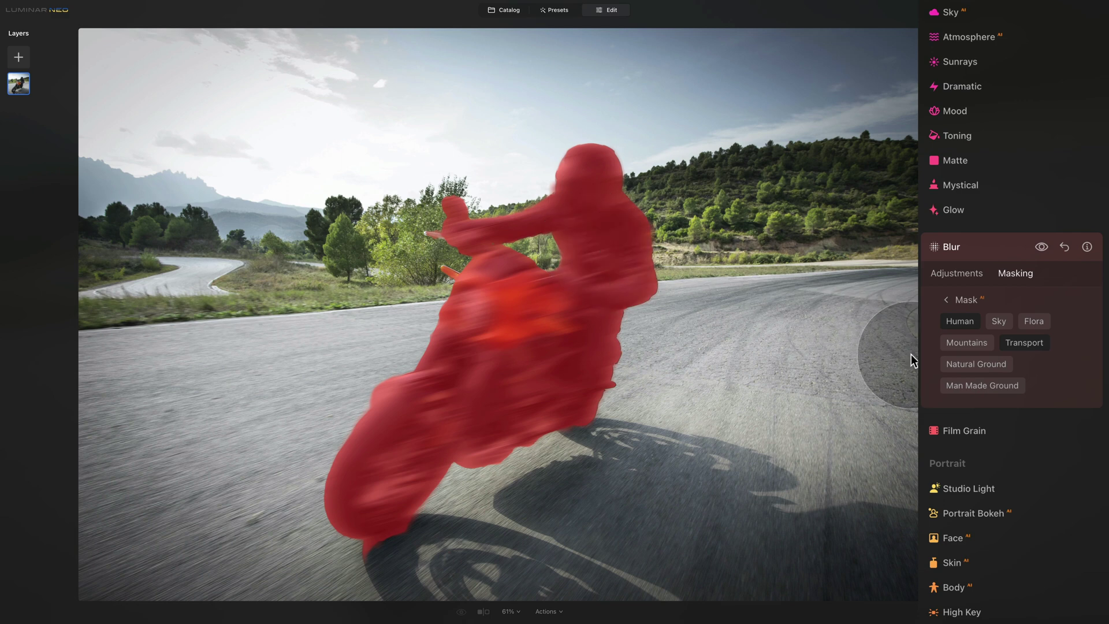
left_click(948, 298)
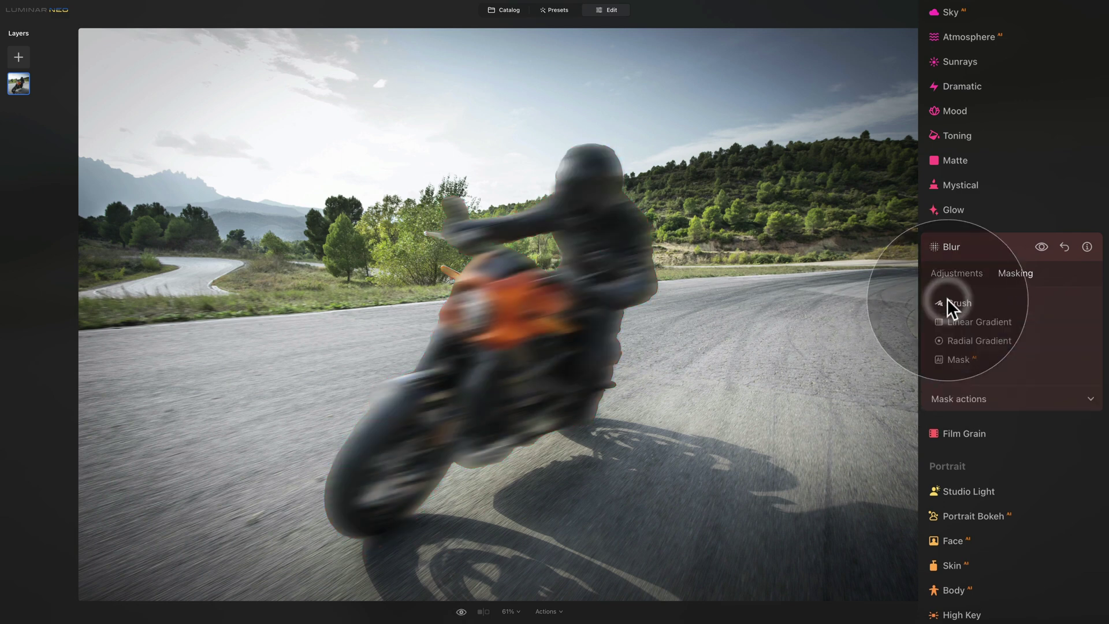
left_click(988, 397)
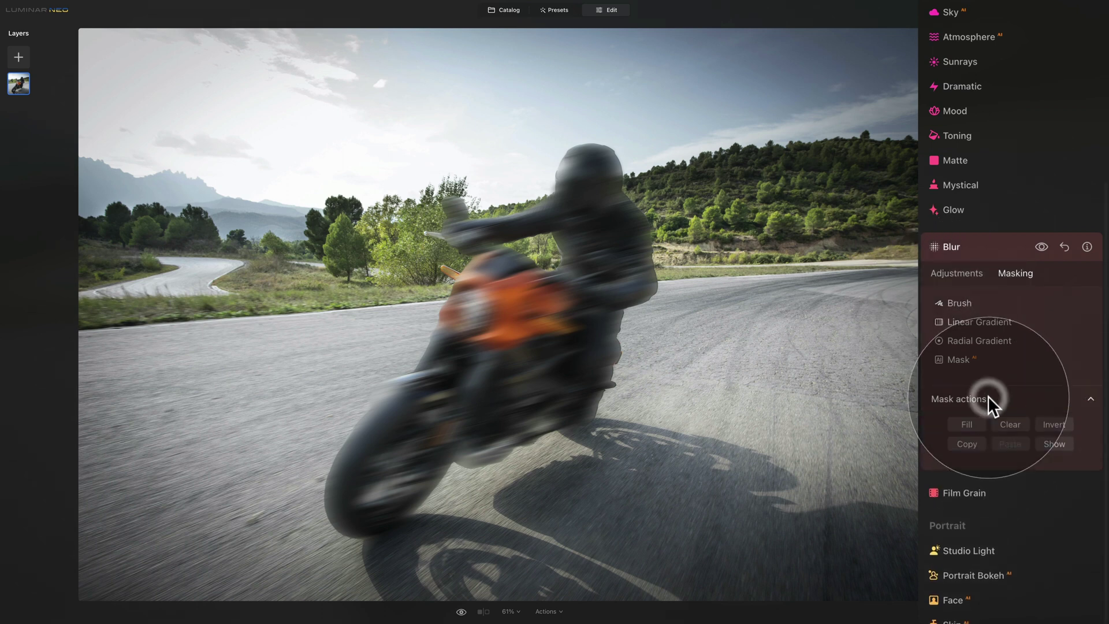
left_click(1064, 422)
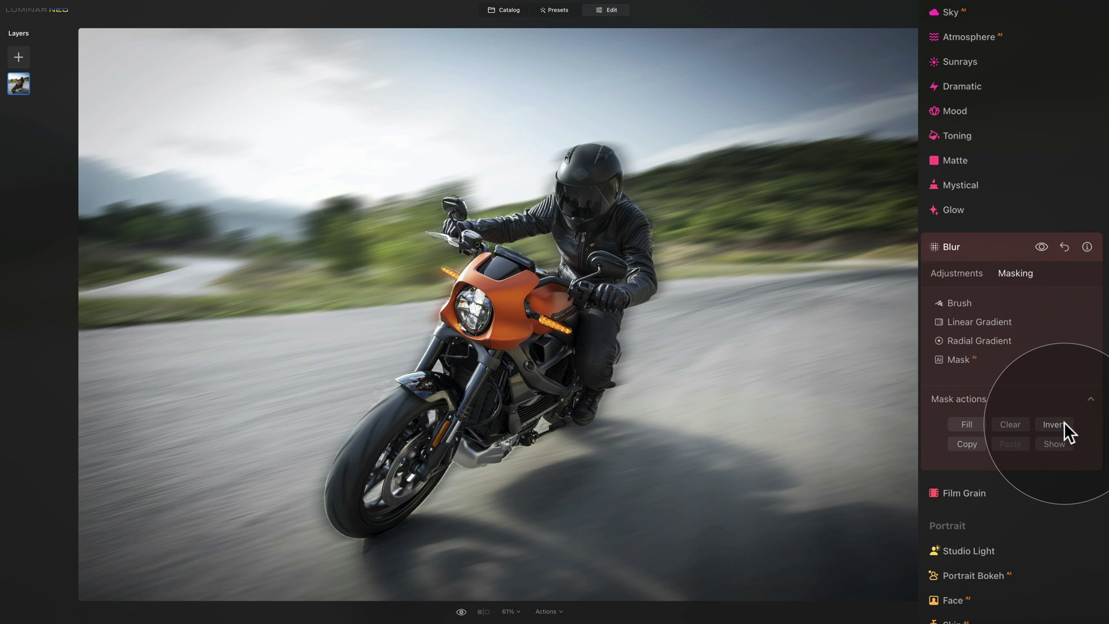
Lower the motion blur Amount to 61 and pick the Brush in the Masking tab.
left_click(969, 276)
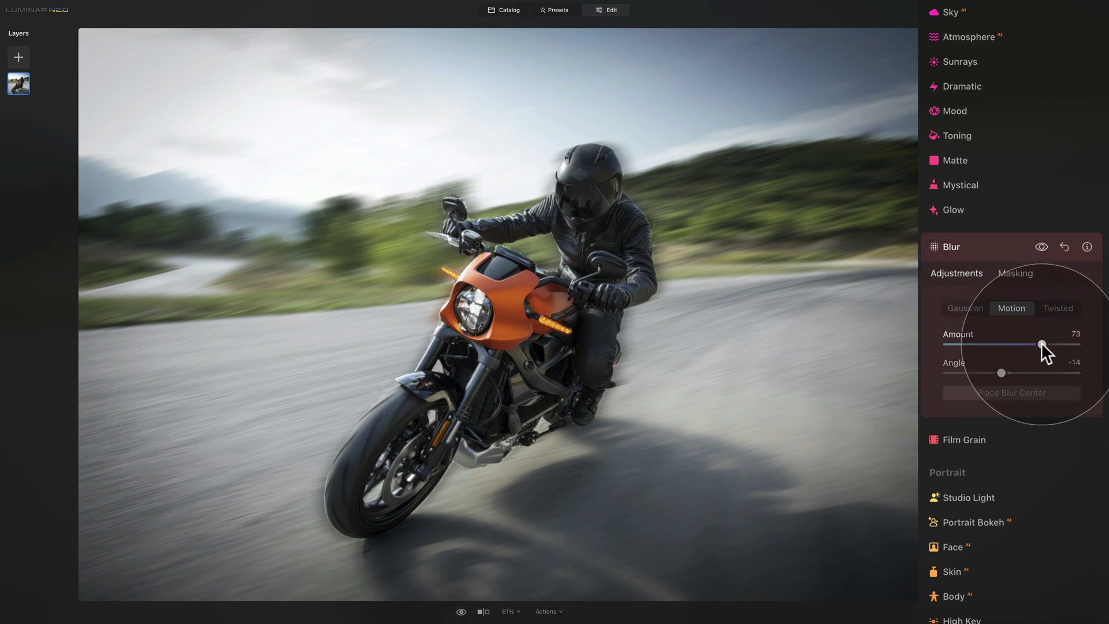
left_click_drag(1041, 342, 1025, 342)
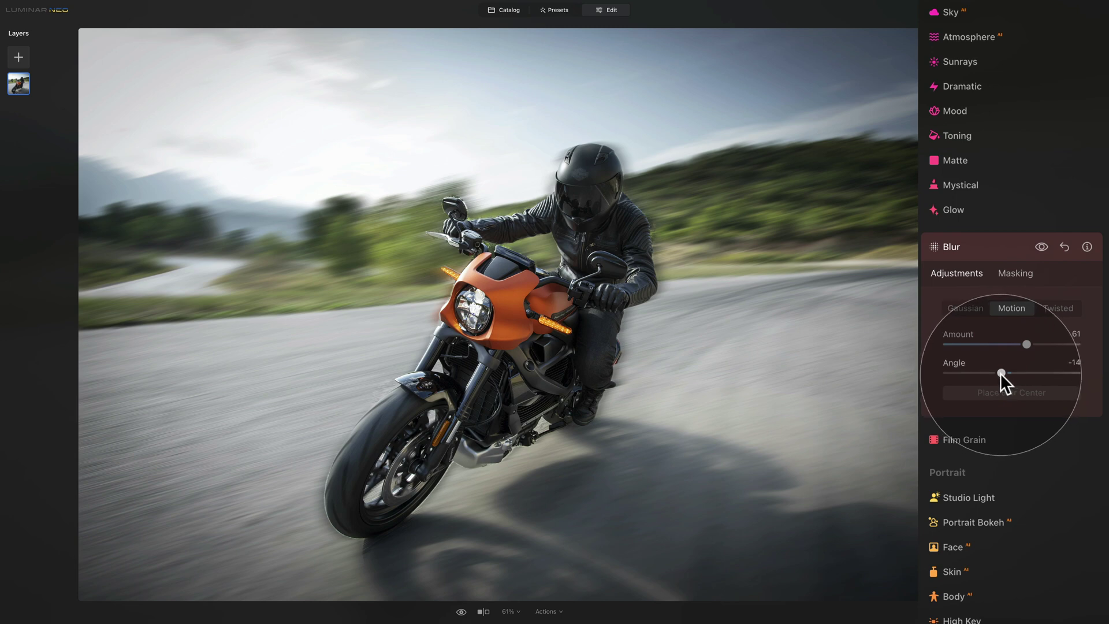
left_click(1027, 275)
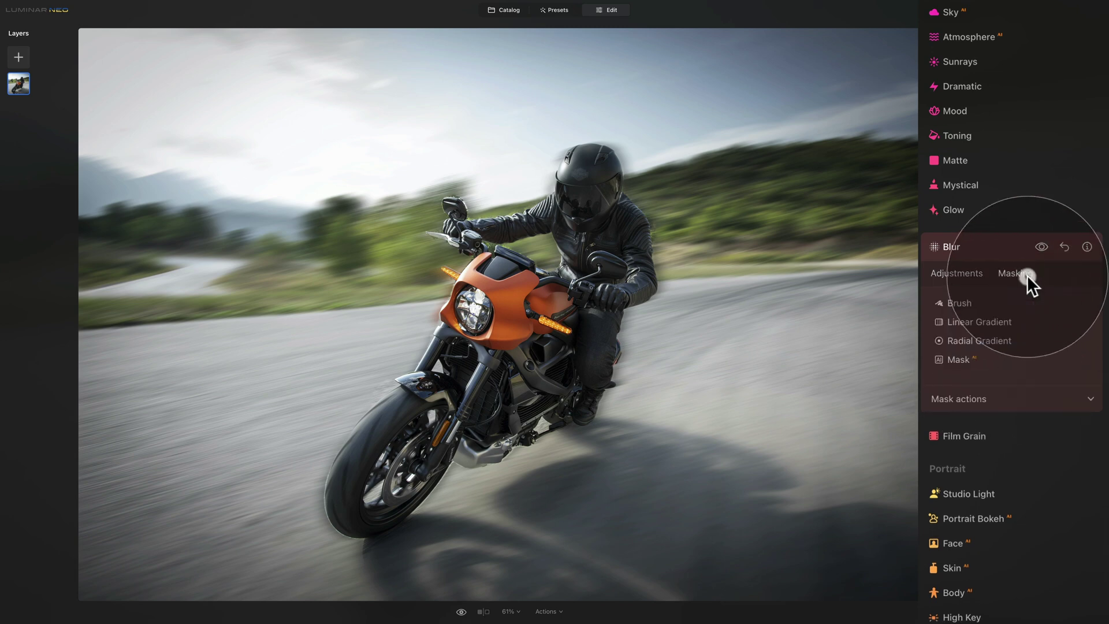
left_click(964, 306)
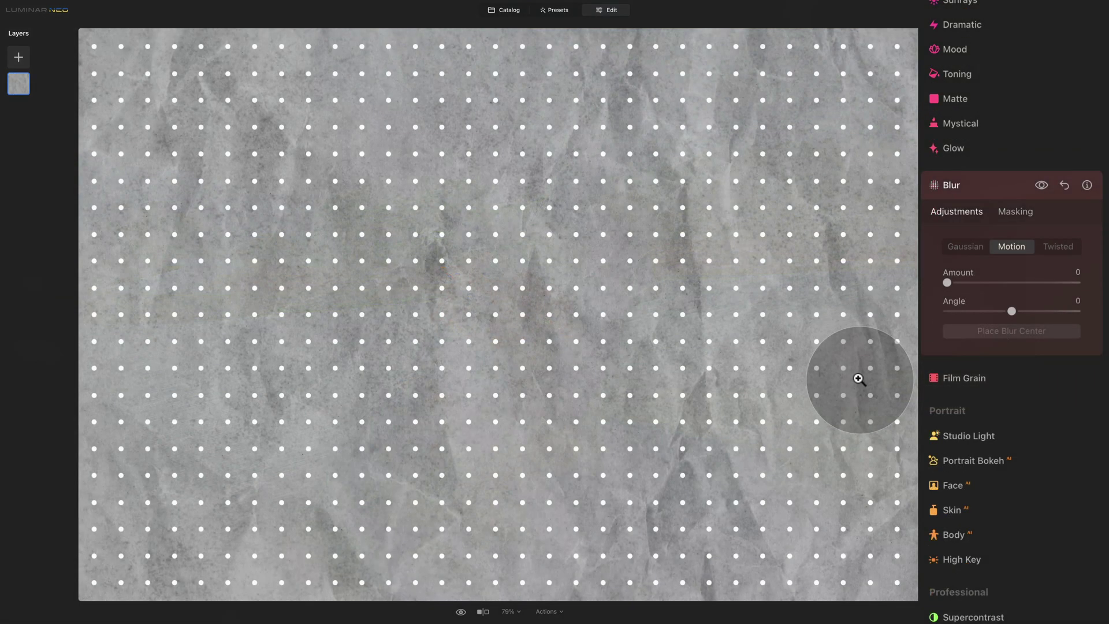
Switch the texture's blur to Twisted with Amount 66 and Angle 44.
left_click(1063, 248)
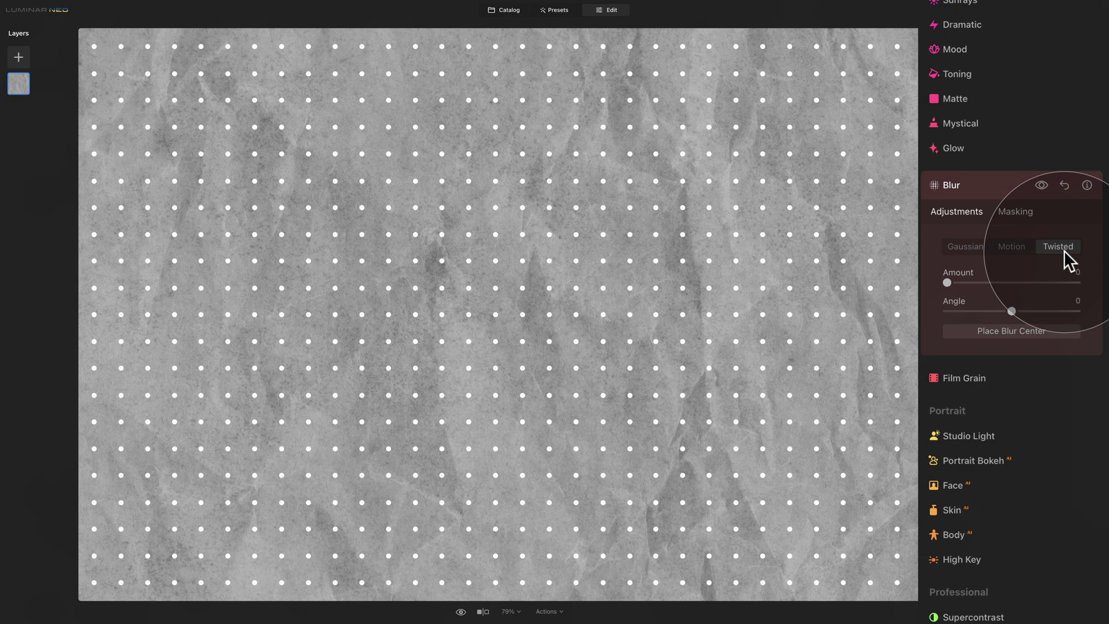
left_click_drag(948, 282, 1036, 286)
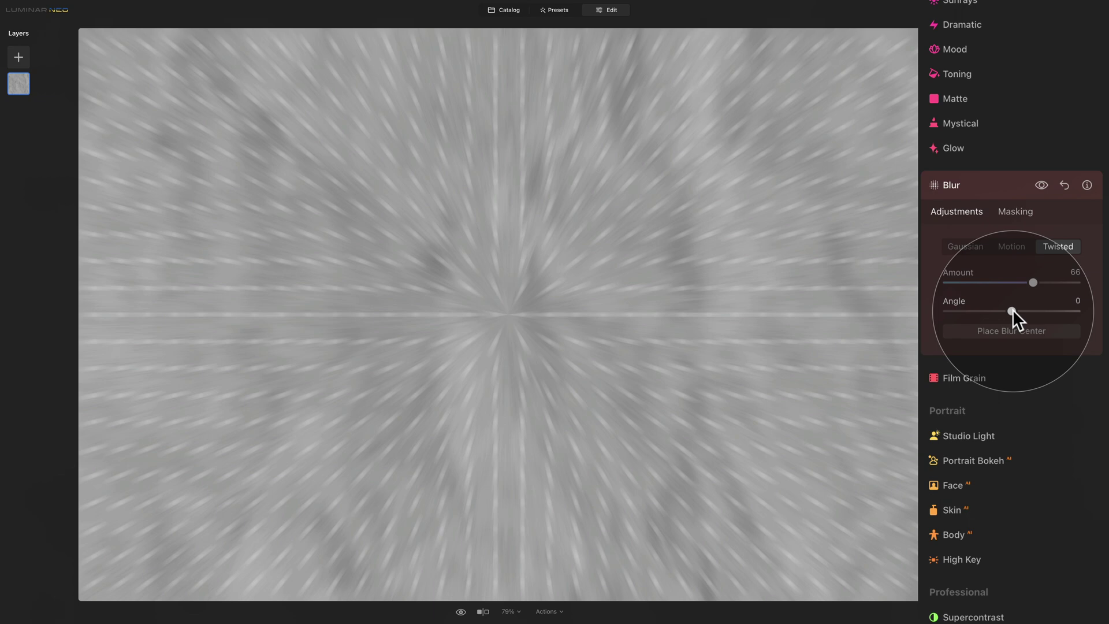
left_click_drag(1014, 312, 1050, 315)
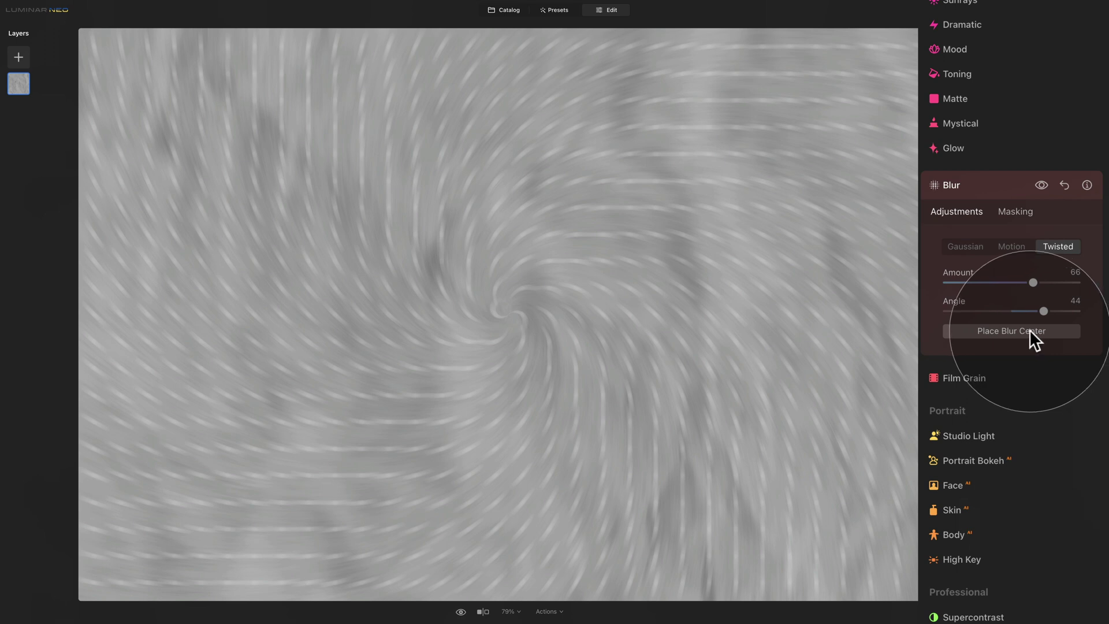
Drag the twisted blur's swirl centre around, leaving it just left of the texture's middle.
left_click(1030, 330)
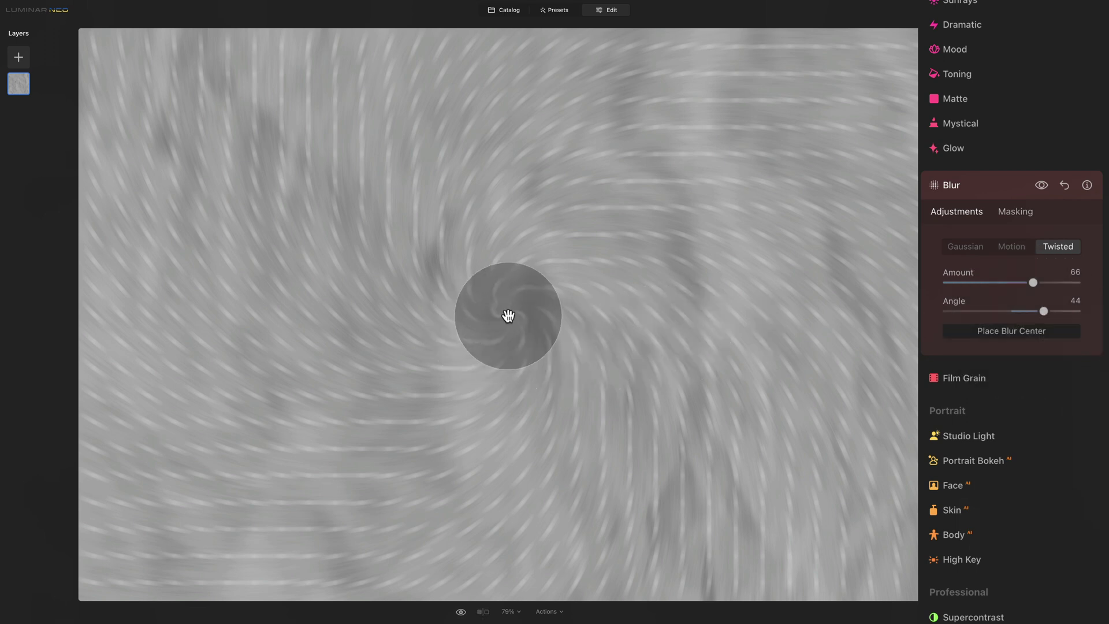
left_click_drag(509, 316, 683, 219)
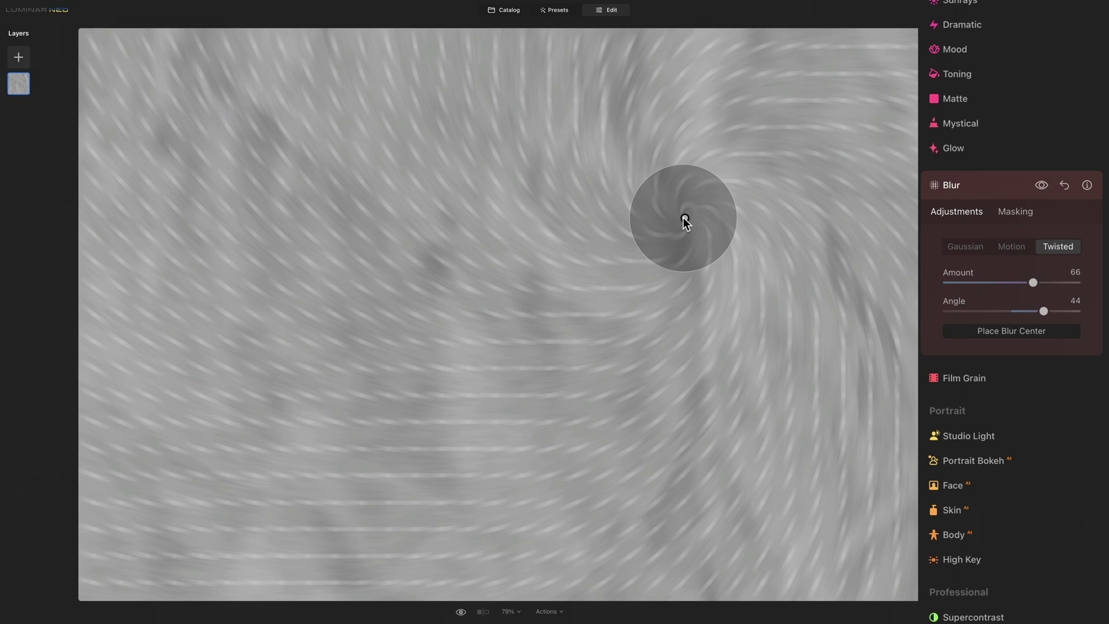
left_click_drag(684, 218, 443, 270)
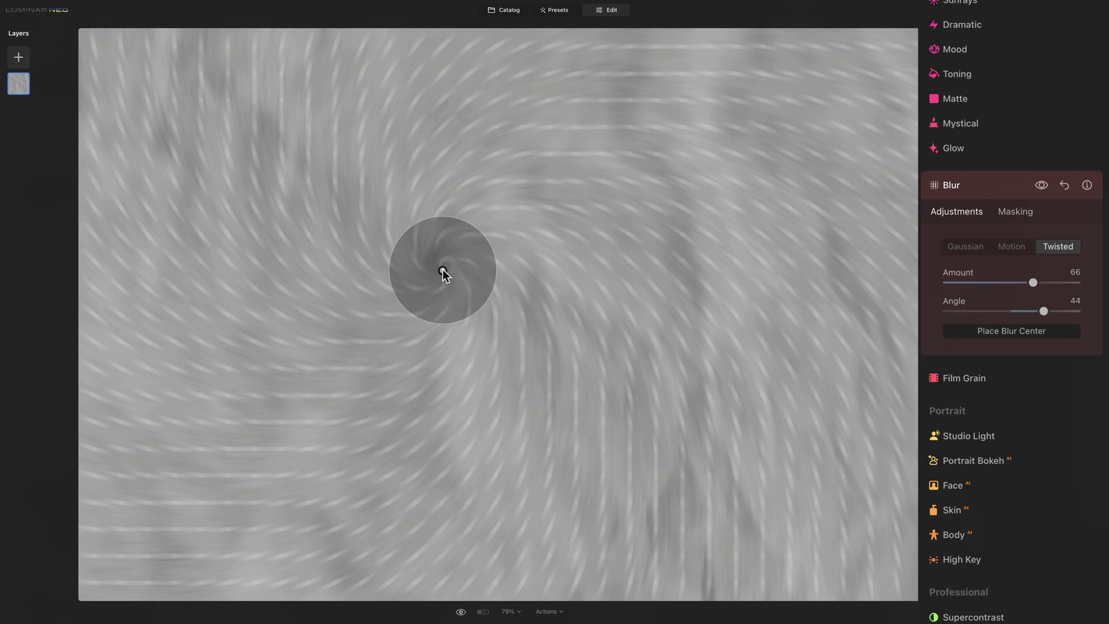
Select the boxer photo in the Catalog and open it in the Edit view.
left_click(510, 12)
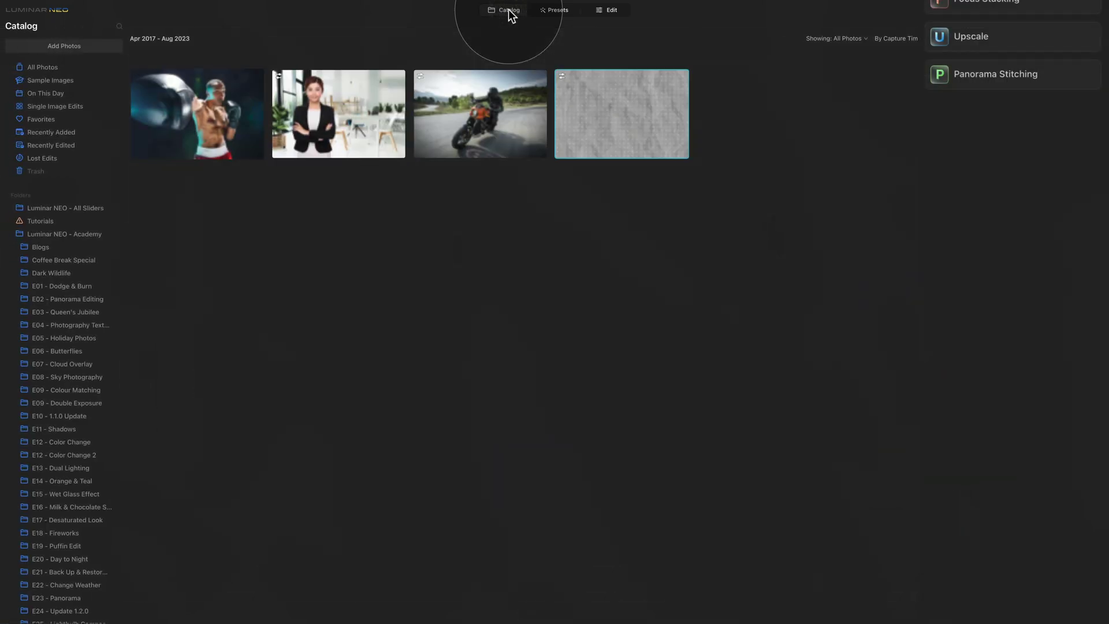
left_click(234, 103)
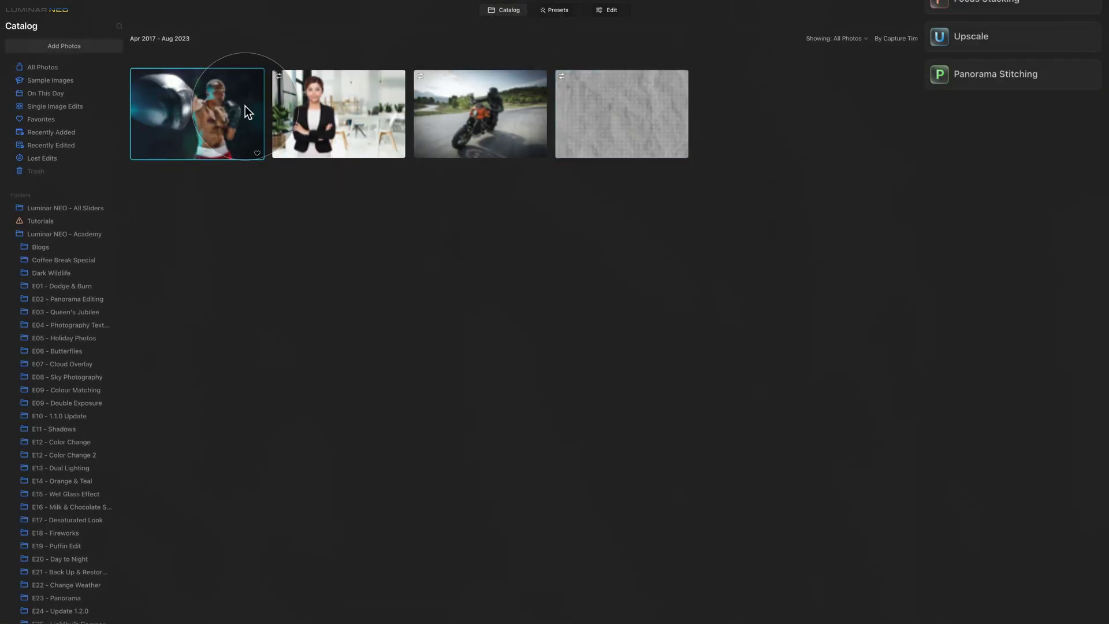
left_click(606, 10)
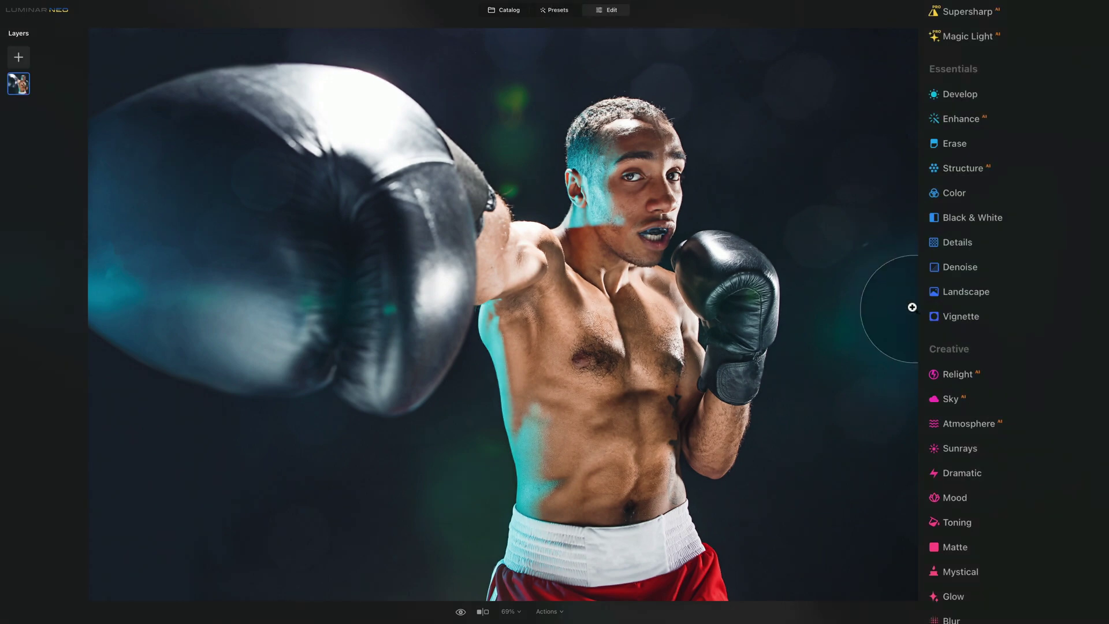
Expand the Blur tool and set its type to Twisted.
scroll(941, 301, "down", 5)
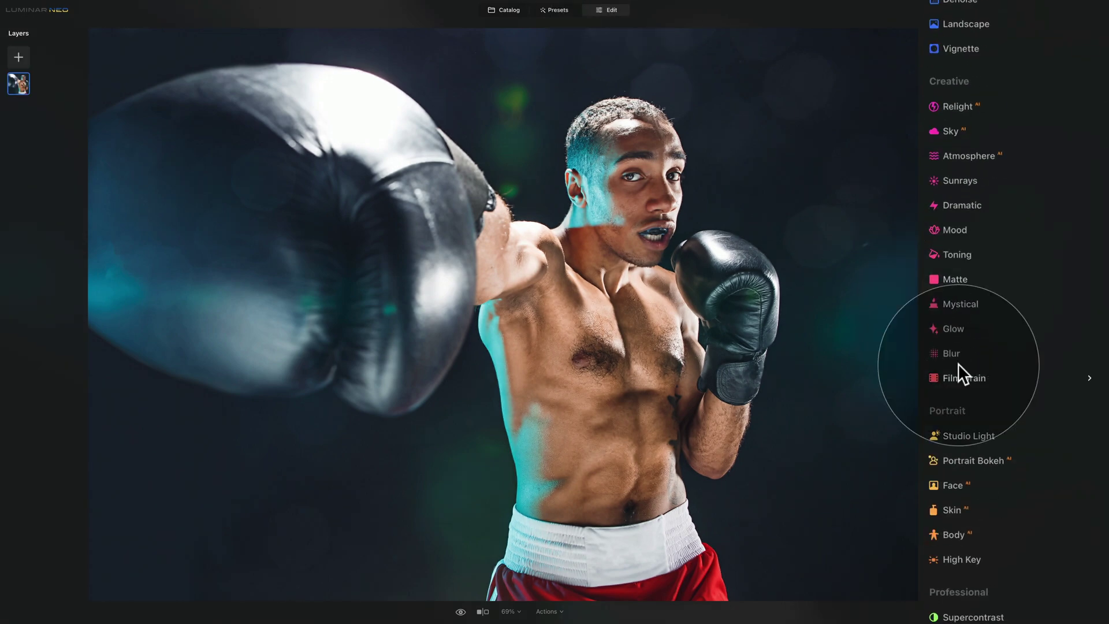
left_click(958, 359)
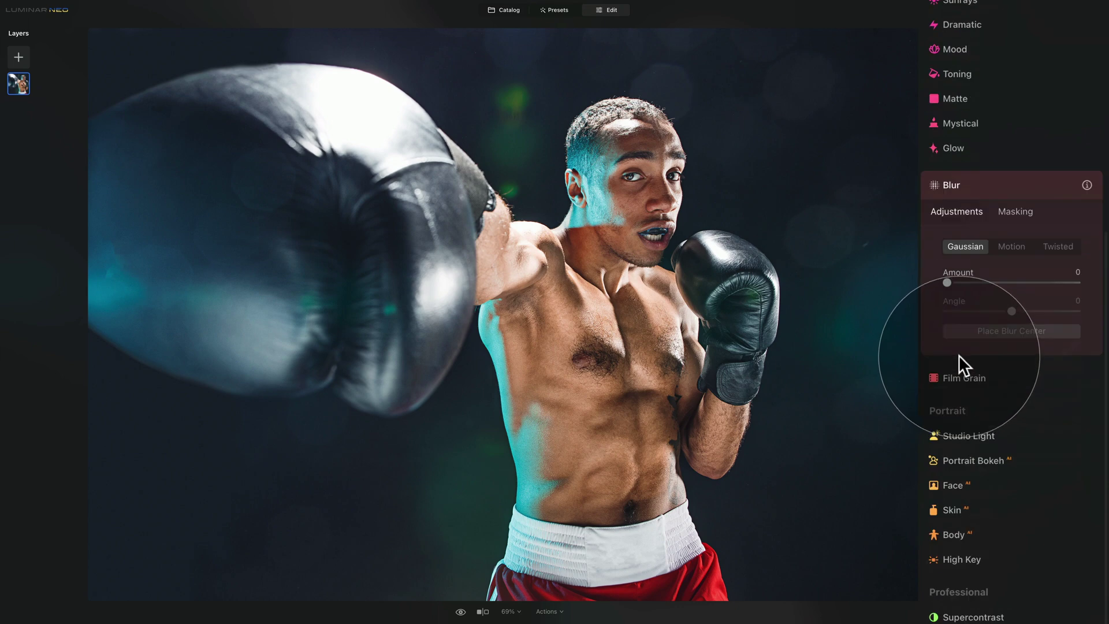
left_click(1062, 248)
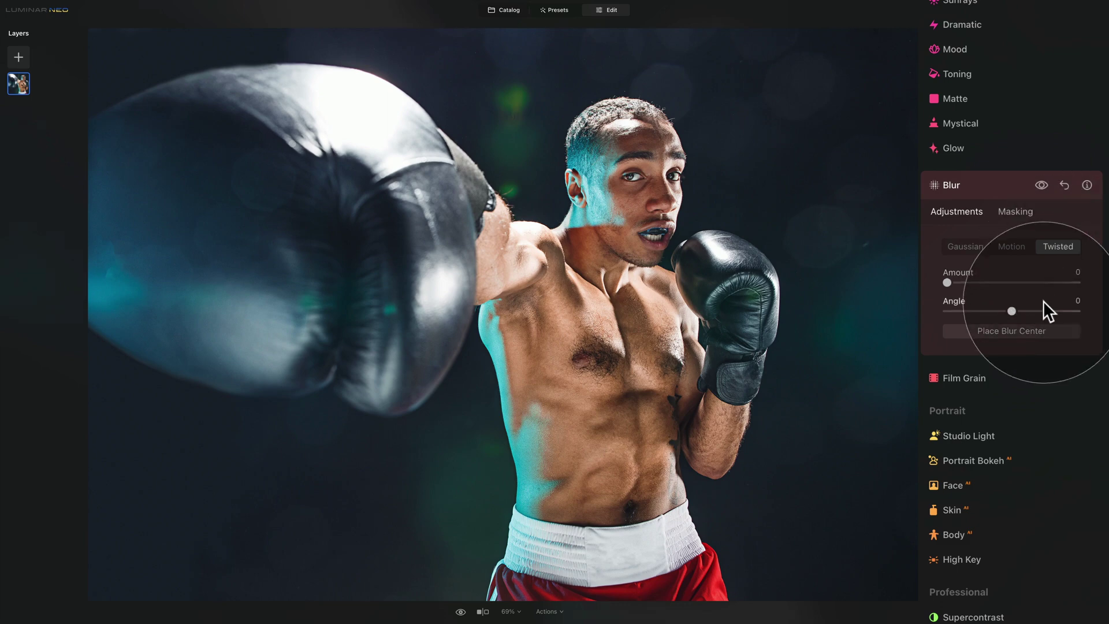
Place the twisted blur's centre on the boxer's face.
left_click(1017, 332)
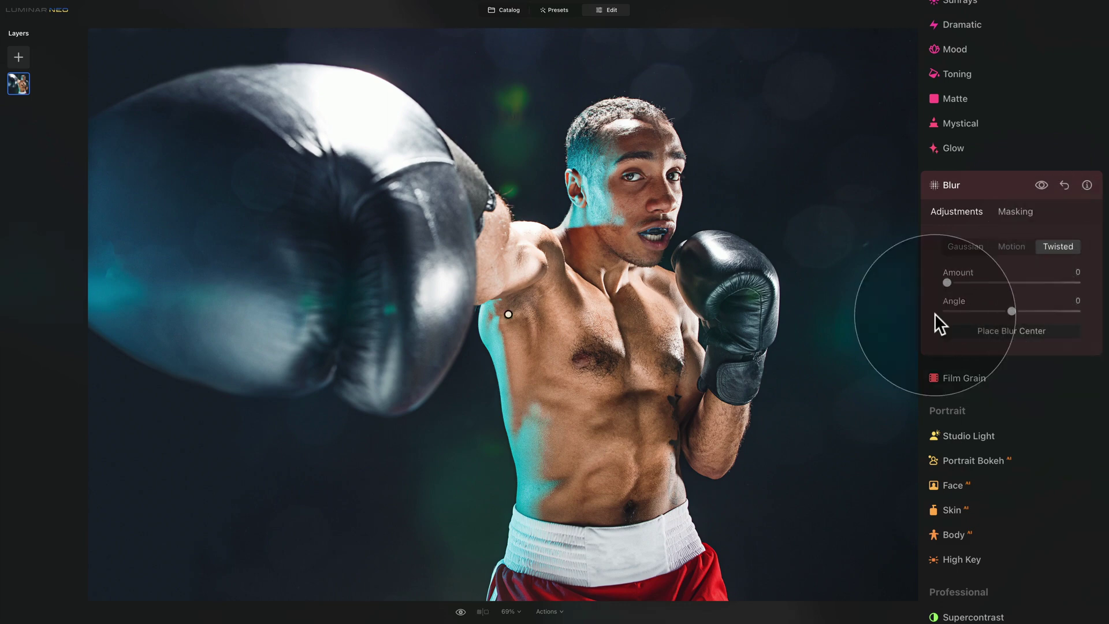
left_click_drag(511, 313, 638, 195)
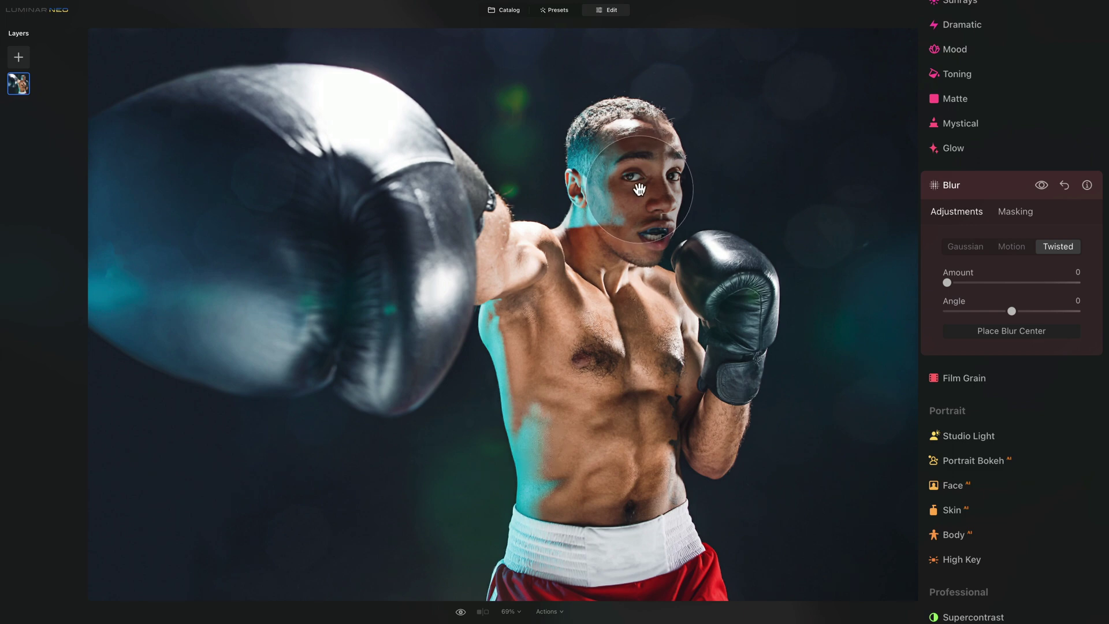
left_click_drag(639, 189, 639, 190)
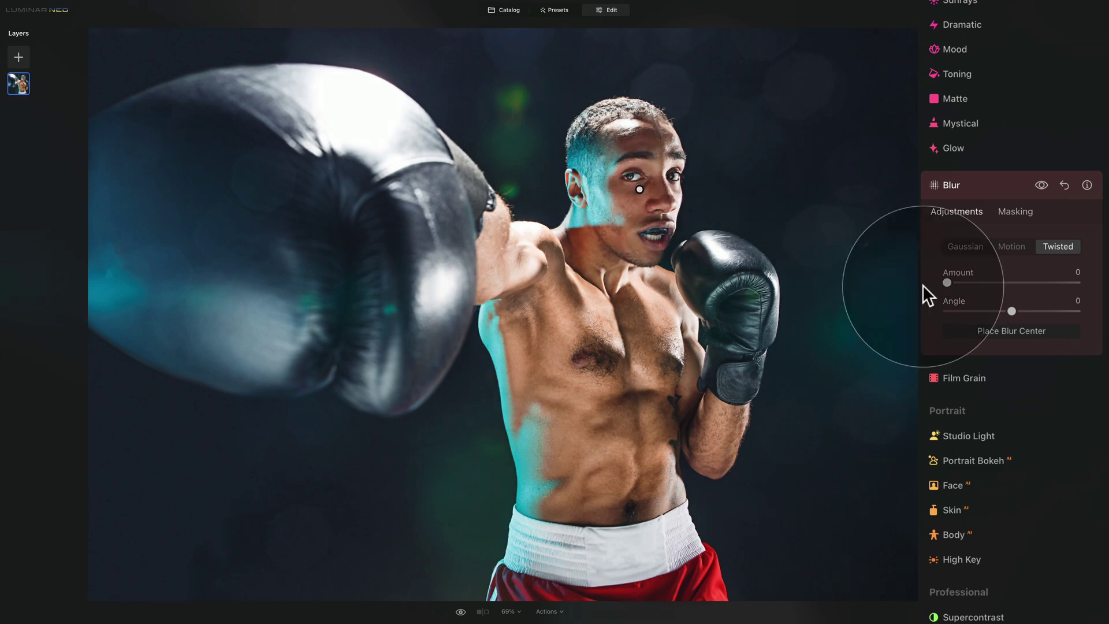
Set the twisted blur's Amount to 85 and Angle to 43.
left_click_drag(948, 282, 1055, 280)
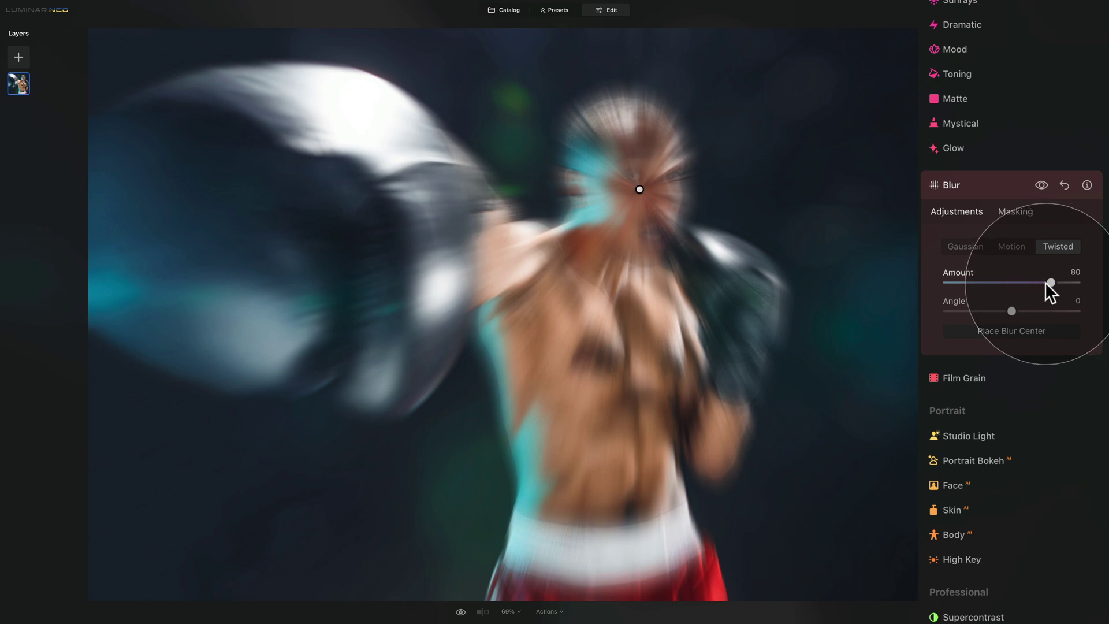
left_click_drag(1011, 309, 1056, 286)
left_click(1014, 335)
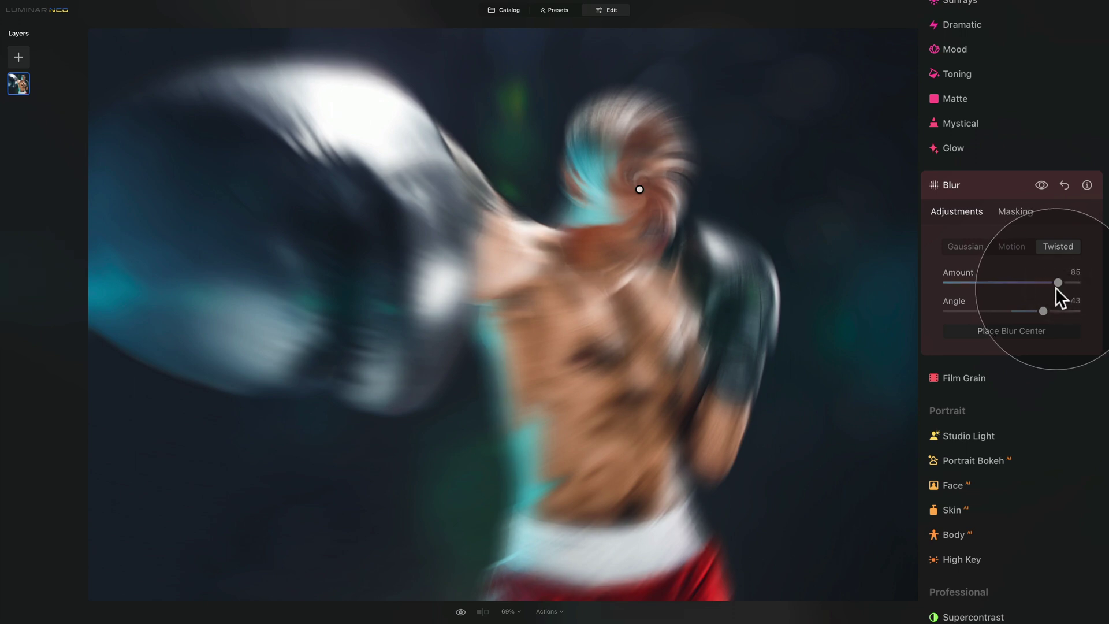
Set up a Masking Erase brush with Size and Strength at 30.
left_click(1007, 210)
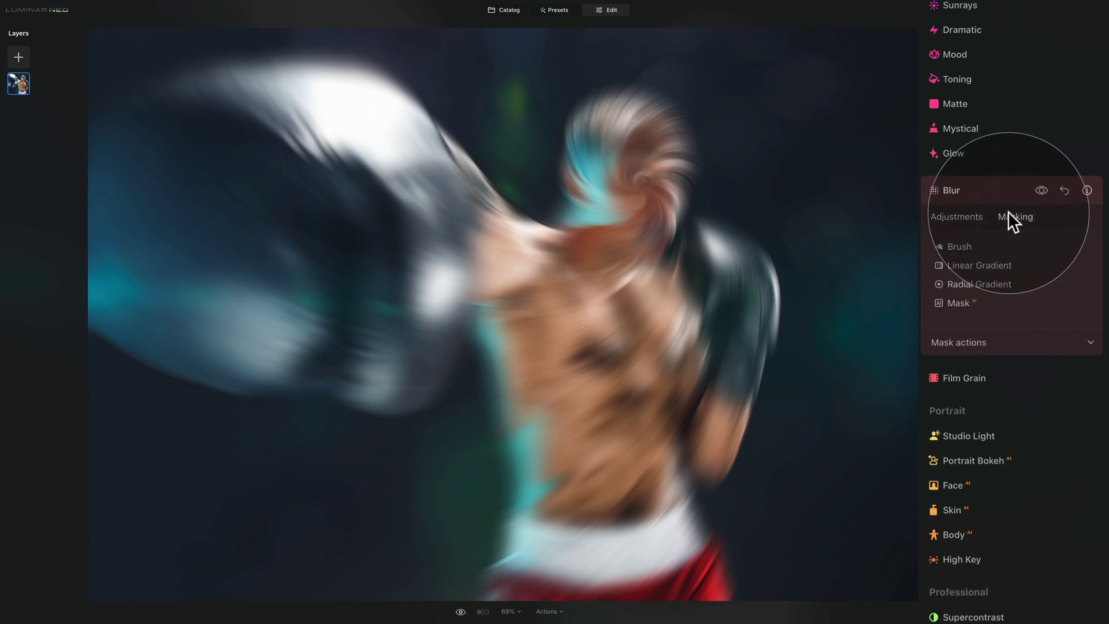
left_click(966, 244)
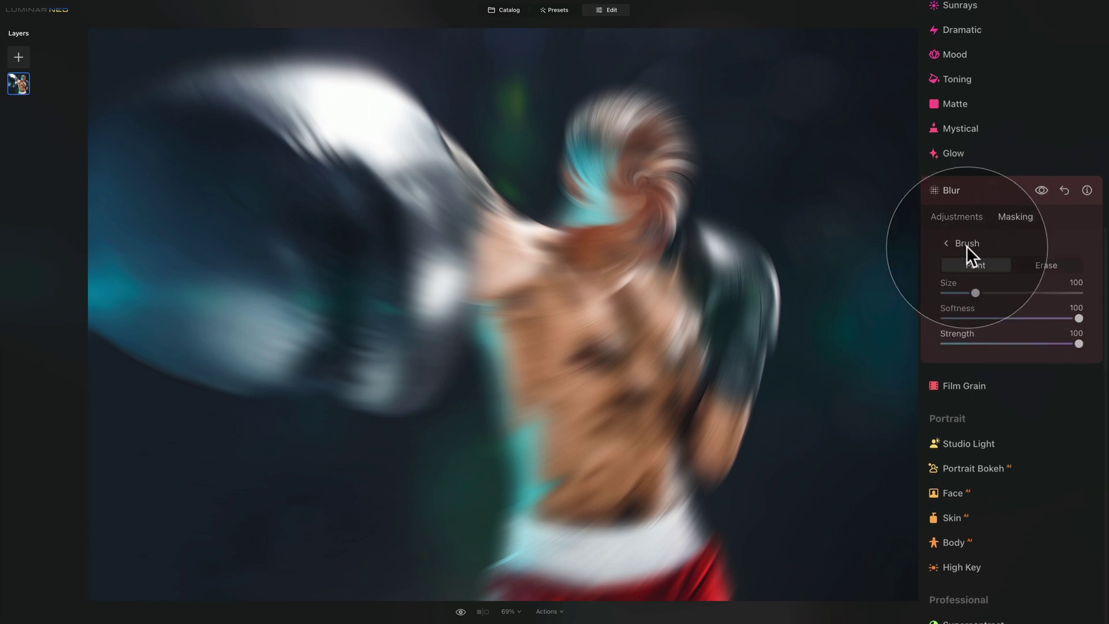
left_click(1049, 264)
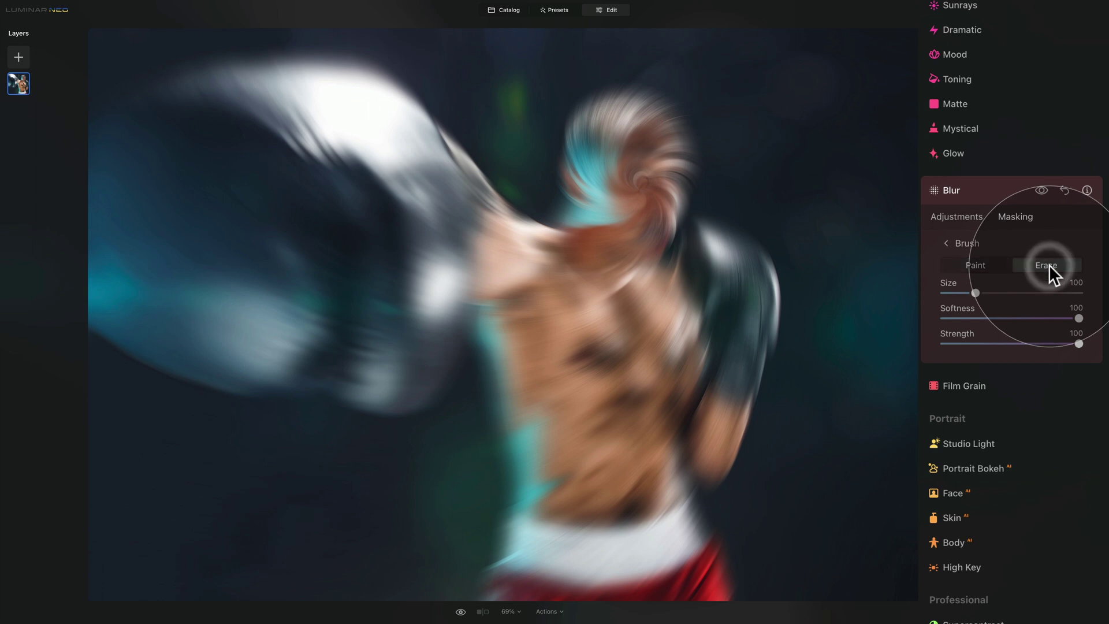
mouse_move(975, 293)
left_mouse_down()
mouse_move(1048, 293)
mouse_move(1028, 293)
left_mouse_up()
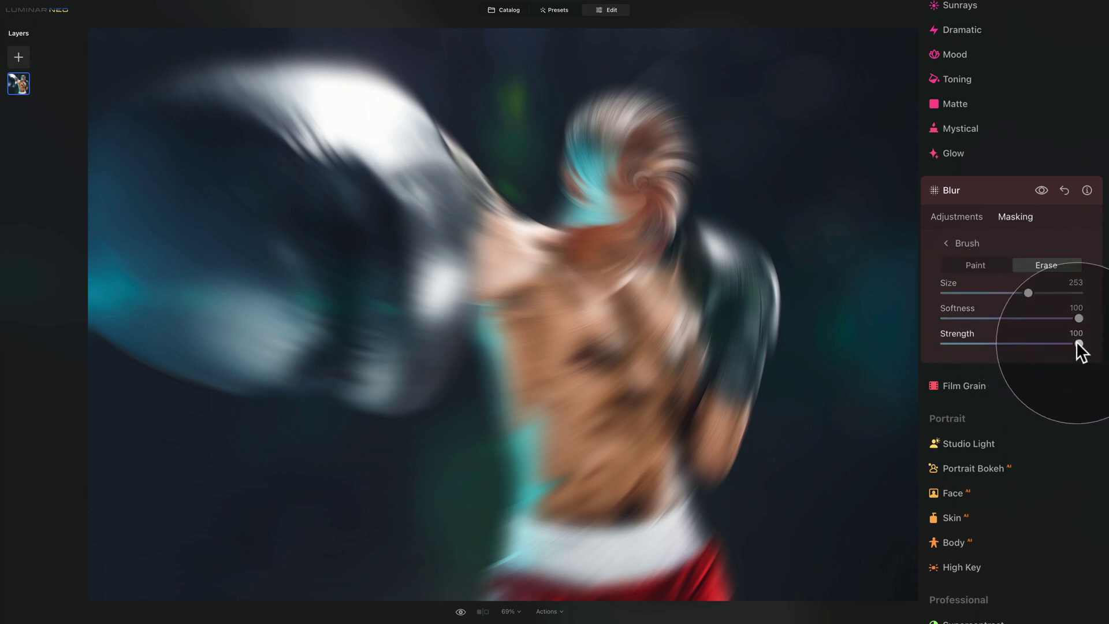
left_click_drag(1079, 344, 994, 343)
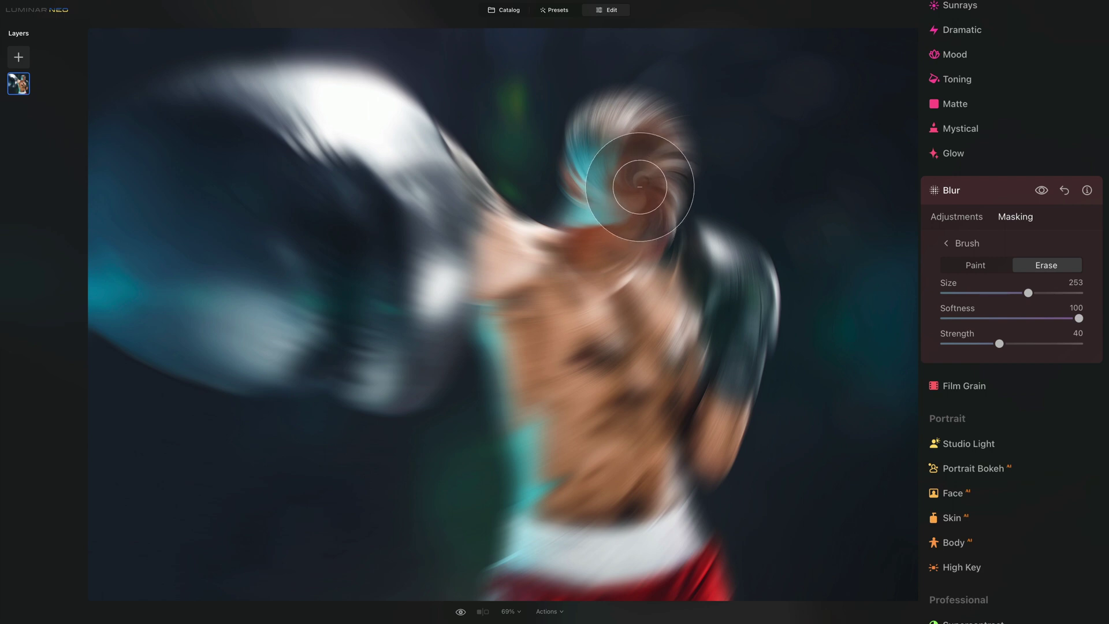
left_click_drag(996, 338, 982, 339)
Paint the blur off the boxer's head and face with a slightly smaller brush.
mouse_move(657, 204)
left_mouse_down()
mouse_move(632, 168)
mouse_move(621, 172)
mouse_move(631, 232)
mouse_move(636, 152)
mouse_move(622, 111)
mouse_move(636, 196)
left_mouse_up()
key("bracketleft")
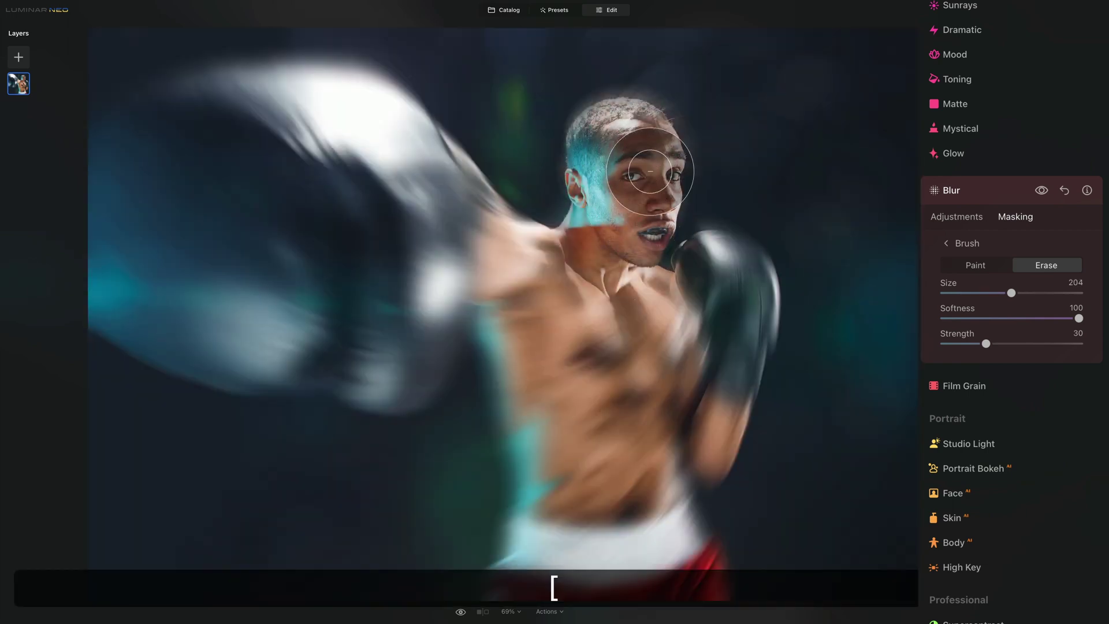
mouse_move(641, 142)
left_mouse_down()
mouse_move(620, 228)
mouse_move(614, 180)
mouse_move(655, 236)
left_mouse_up()
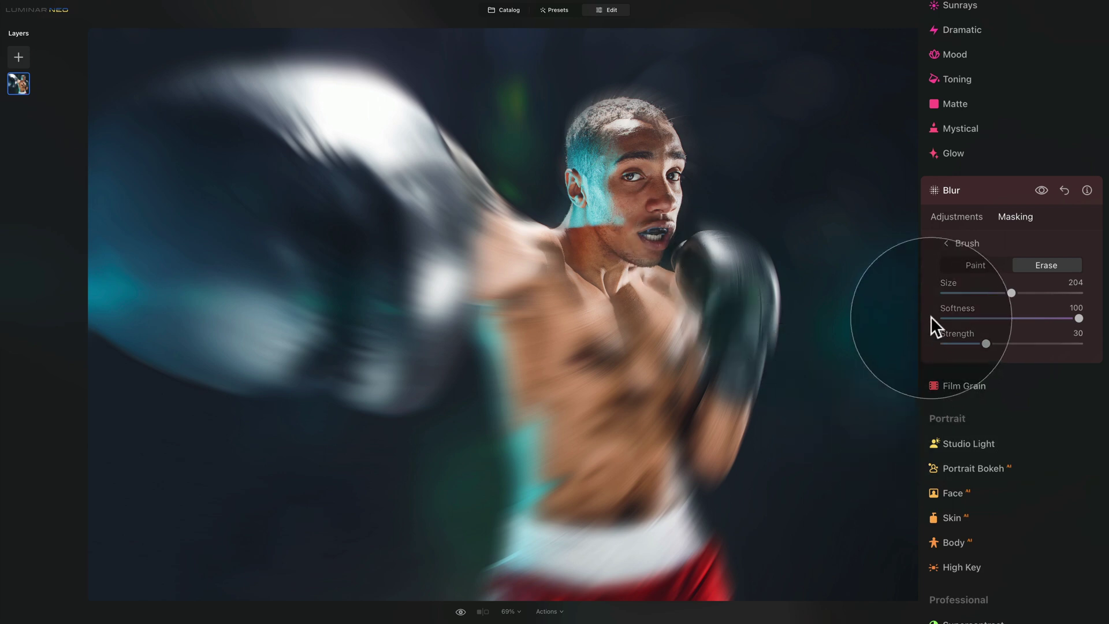
Back in the Blur adjustments, retune the twisted blur to Amount 84 and Angle 47.
left_click(961, 217)
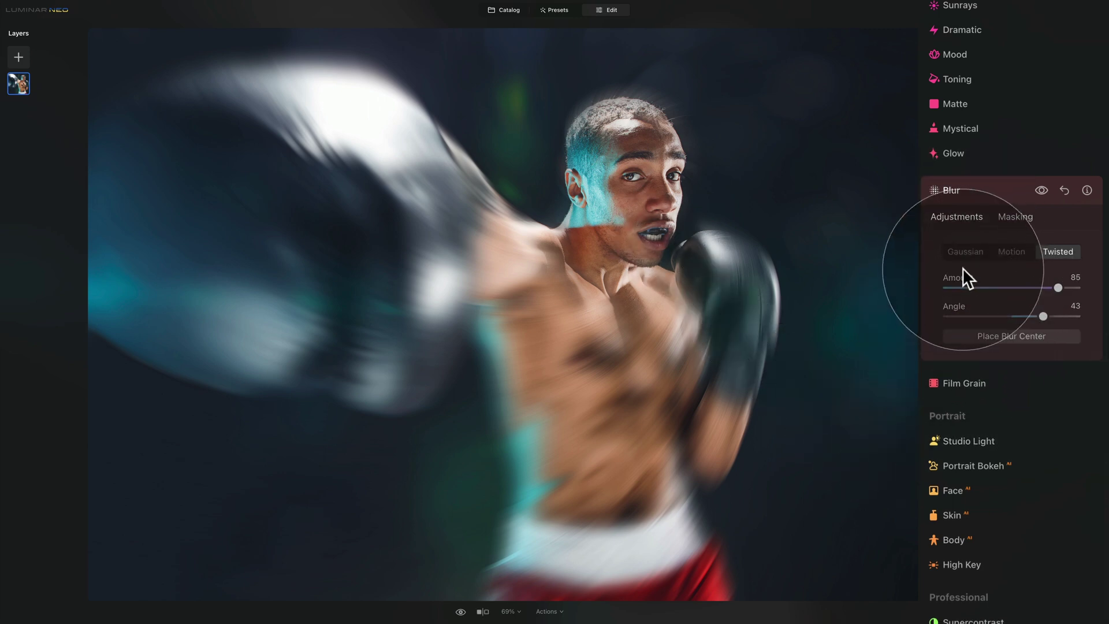
left_click_drag(1061, 287, 1041, 317)
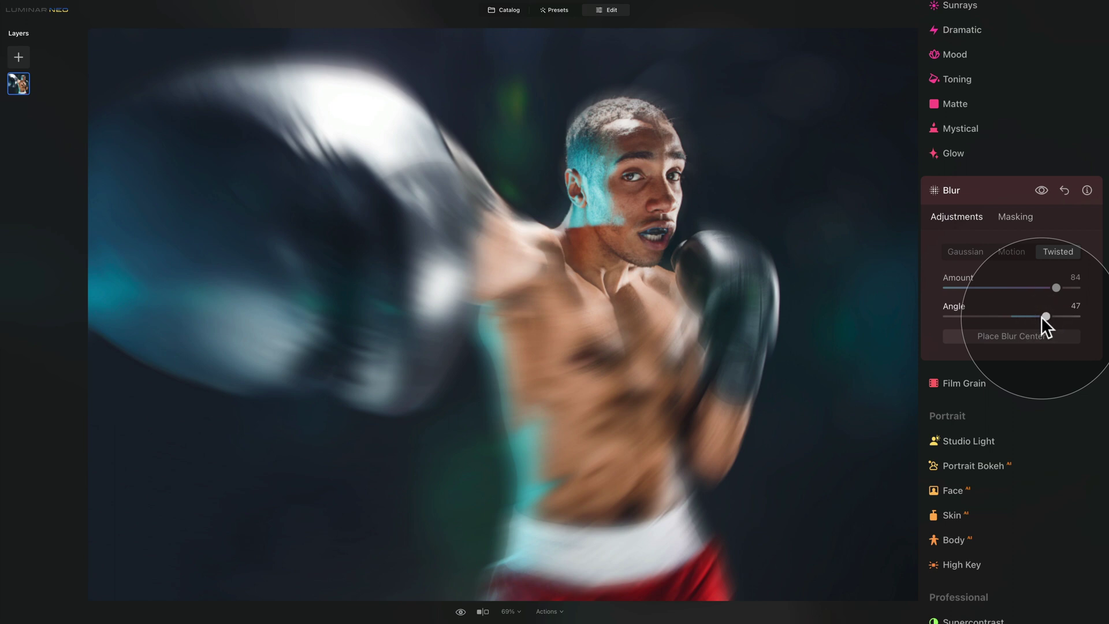